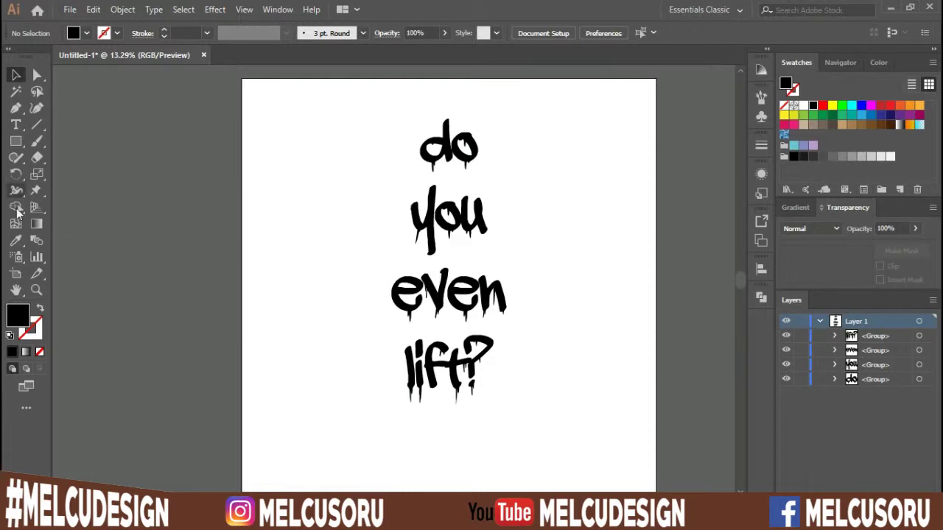
Step: Draw an upward-slanting line across the word "lift?" and place parallel copies across "even", "you" and "do"
{"action": "left_click", "coordinate": [37, 125]}
{"action": "left_click_drag", "start_coordinate": [391, 330], "coordinate": [391, 457]}
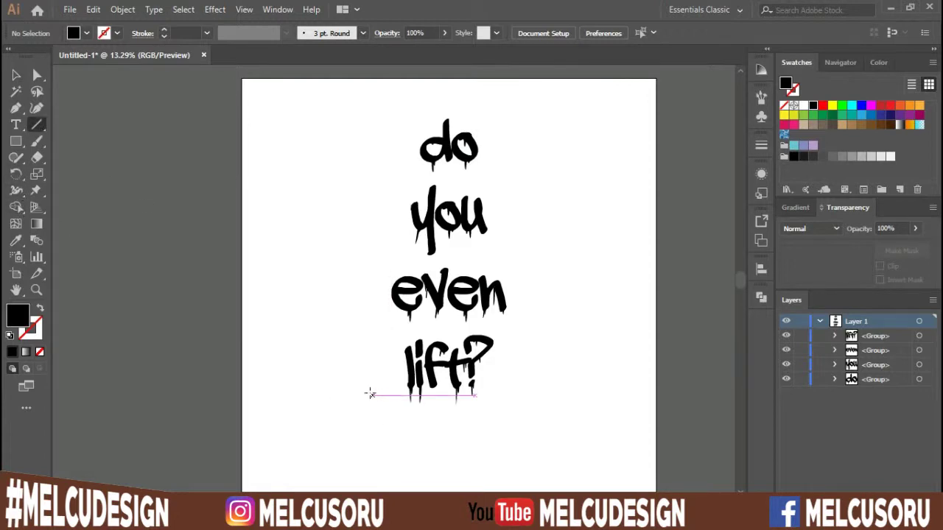
{"action": "left_click_drag", "start_coordinate": [375, 382], "coordinate": [514, 348]}
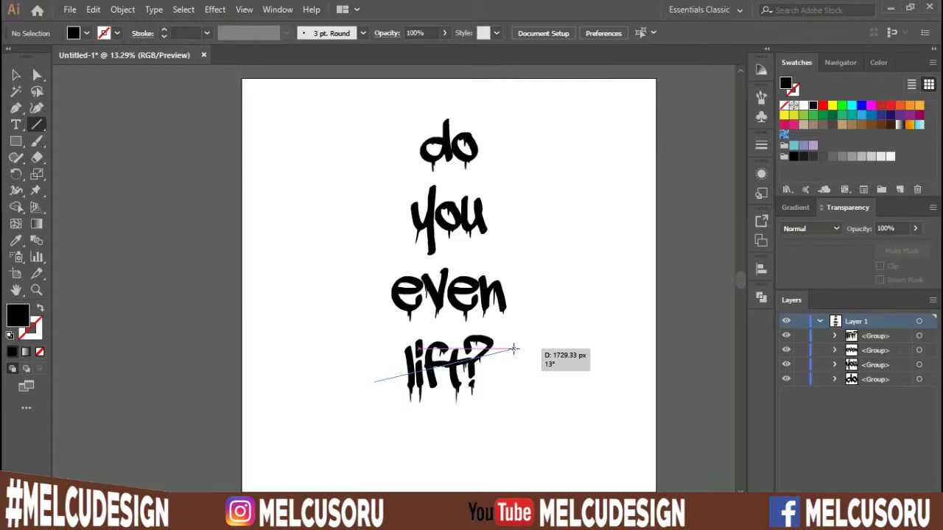
{"action": "left_click_drag", "start_coordinate": [515, 349], "coordinate": [292, 302]}
{"action": "left_click_drag", "start_coordinate": [379, 375], "coordinate": [438, 420]}
{"action": "key", "text": "v"}
{"action": "left_click", "coordinate": [505, 150]}
{"action": "left_click", "coordinate": [506, 208]}
Step: Cut all four words along the slanted lines with the Pathfinder Divide operation
{"action": "left_click", "coordinate": [550, 198]}
{"action": "left_click", "coordinate": [761, 296]}
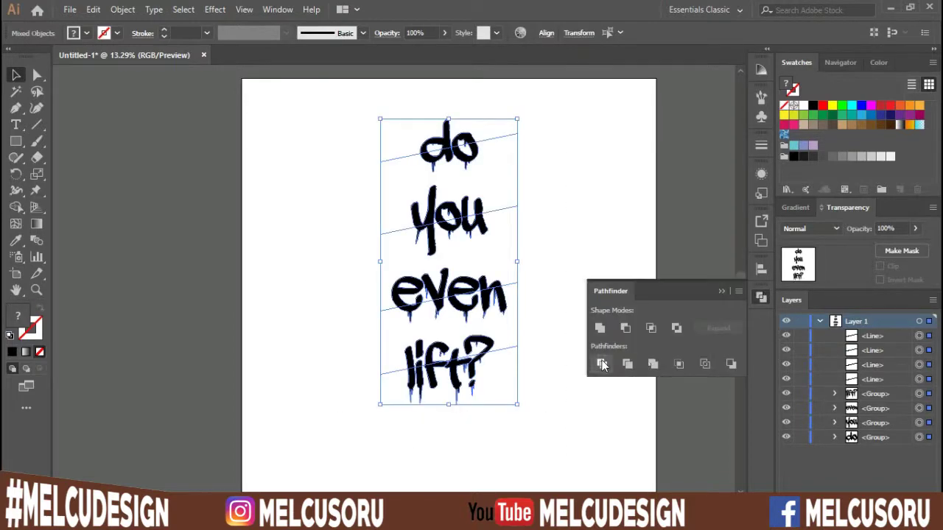
{"action": "left_click", "coordinate": [602, 364]}
{"action": "left_click", "coordinate": [719, 291]}
{"action": "left_click", "coordinate": [557, 263]}
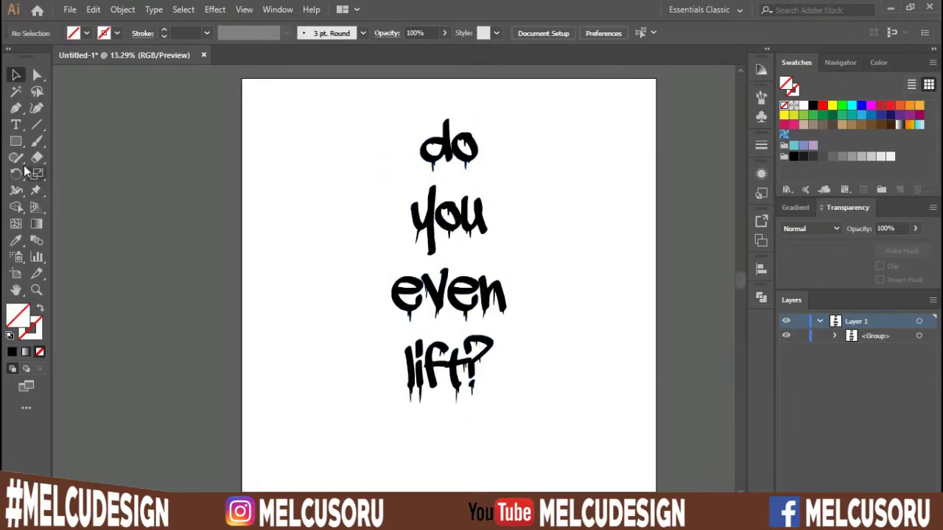
Step: Select the unfilled pieces left by the division with the Magic Wand and delete them
{"action": "left_click", "coordinate": [17, 91]}
{"action": "scroll", "coordinate": [448, 215], "scroll_direction": "up", "scroll_amount": 4}
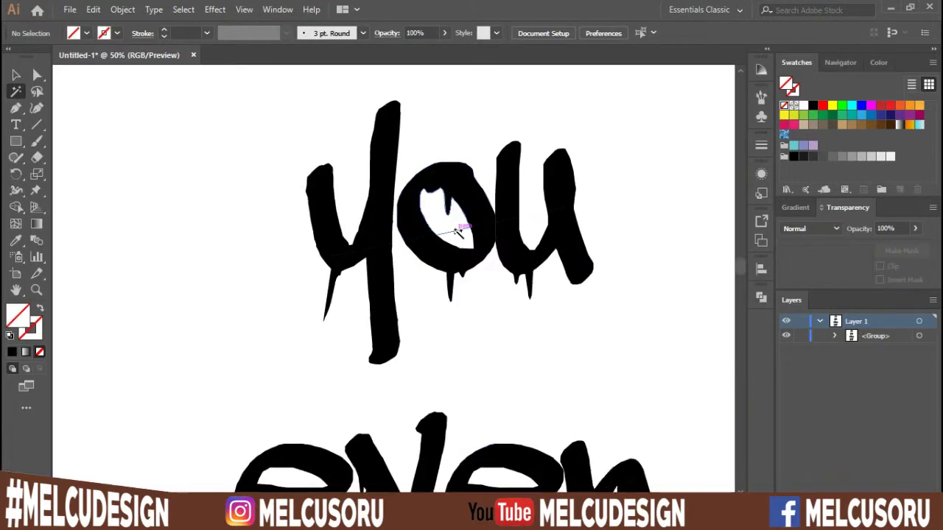
{"action": "left_click", "coordinate": [456, 229]}
{"action": "key", "text": "Delete"}
{"action": "scroll", "coordinate": [644, 233], "scroll_direction": "down", "scroll_amount": 2}
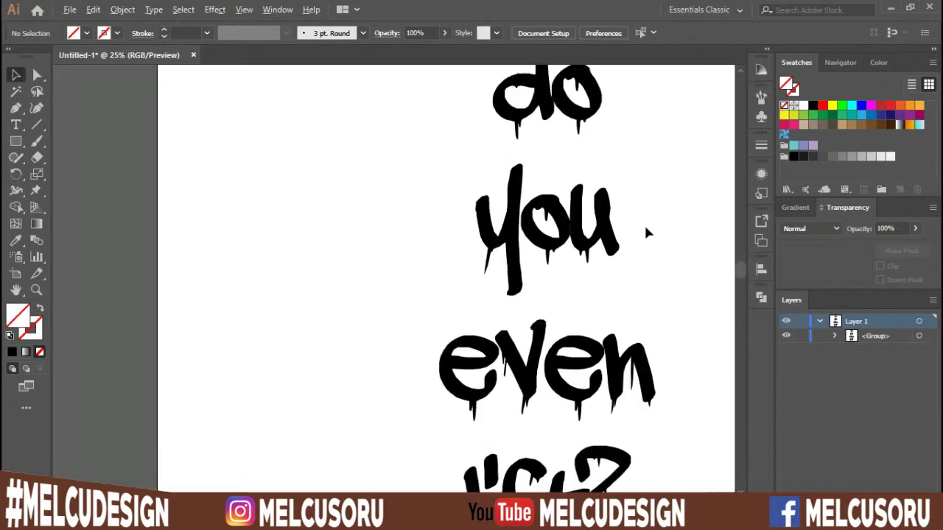
Step: Fill the upper halves of the words "do" and "you" with dark red
{"action": "key", "text": "a"}
{"action": "left_click_drag", "start_coordinate": [526, 102], "coordinate": [383, 164]}
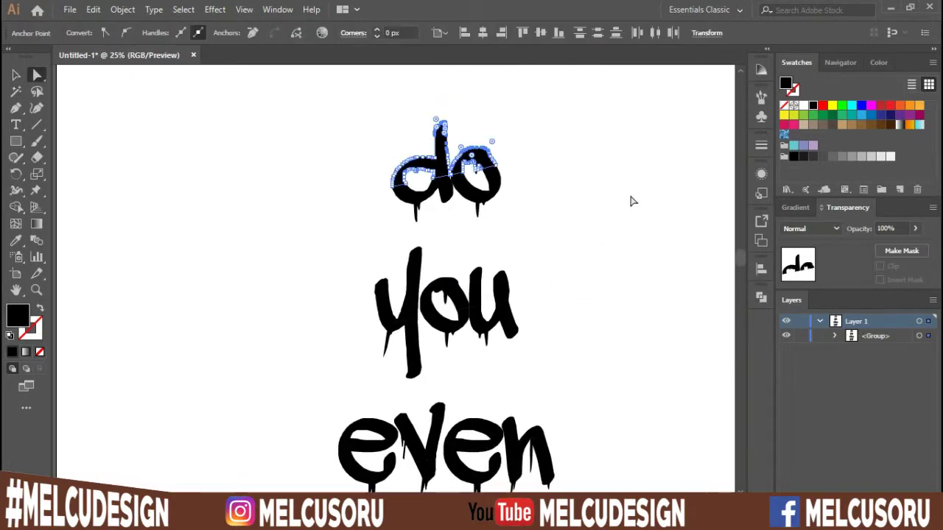
{"action": "left_click", "coordinate": [882, 109]}
{"action": "left_click_drag", "start_coordinate": [530, 245], "coordinate": [342, 285]}
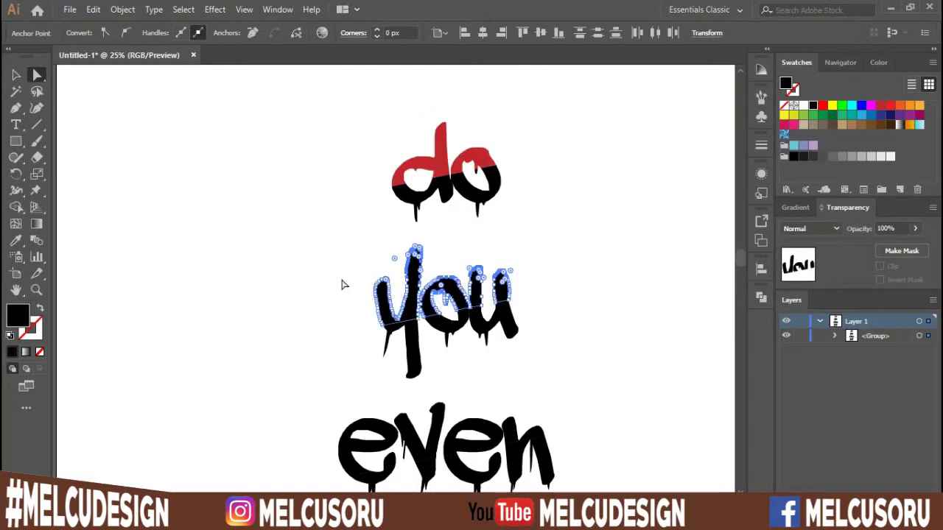
{"action": "left_click", "coordinate": [882, 111]}
Step: Fill the upper halves of the words "even" and "lift?" with the same dark red
{"action": "scroll", "coordinate": [678, 369], "scroll_direction": "down", "scroll_amount": 3}
{"action": "left_click_drag", "start_coordinate": [609, 304], "coordinate": [330, 355]}
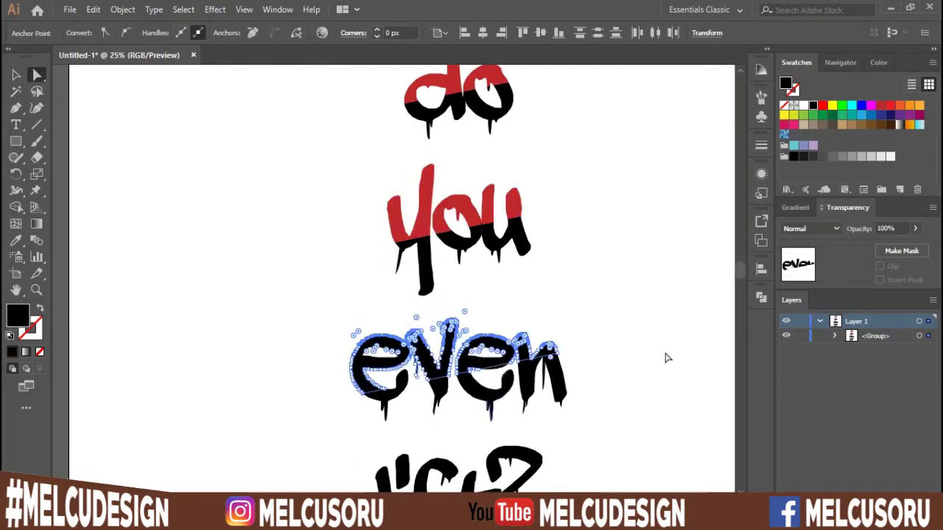
{"action": "left_click", "coordinate": [881, 109]}
{"action": "scroll", "coordinate": [635, 400], "scroll_direction": "down", "scroll_amount": 3}
{"action": "left_click_drag", "start_coordinate": [613, 293], "coordinate": [338, 346]}
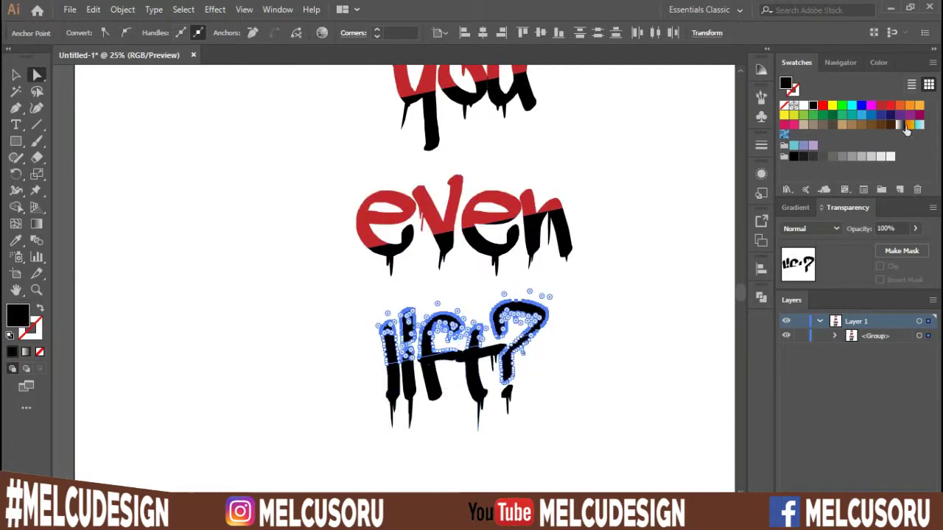
{"action": "left_click", "coordinate": [881, 109]}
Step: Restore the lower stem of the question mark in "lift?" to a black fill
{"action": "left_click", "coordinate": [617, 341]}
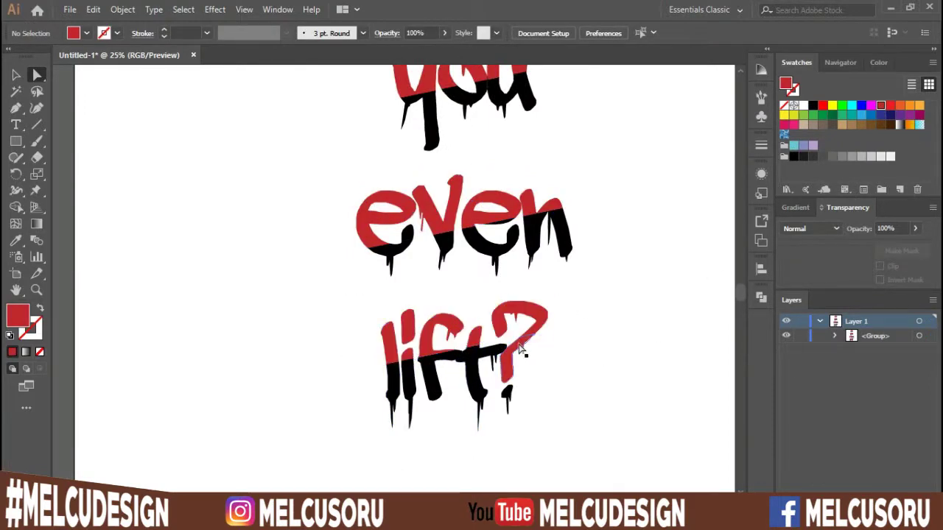
{"action": "left_click", "coordinate": [518, 353]}
{"action": "left_click", "coordinate": [651, 330]}
{"action": "key", "text": "ctrl+minus"}
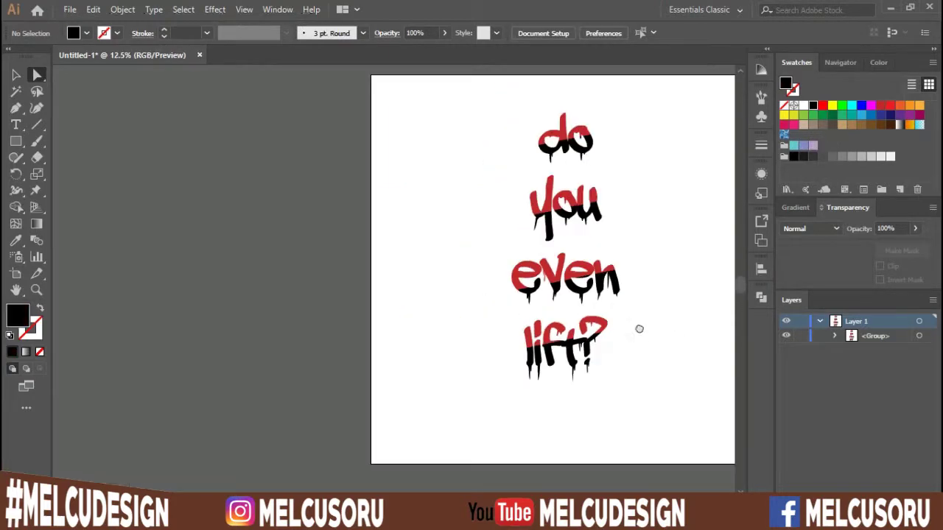
{"action": "left_click_drag", "start_coordinate": [639, 329], "coordinate": [510, 350]}
{"action": "scroll", "coordinate": [446, 350], "scroll_direction": "up", "scroll_amount": 1}
{"action": "left_click_drag", "start_coordinate": [599, 328], "coordinate": [599, 342]}
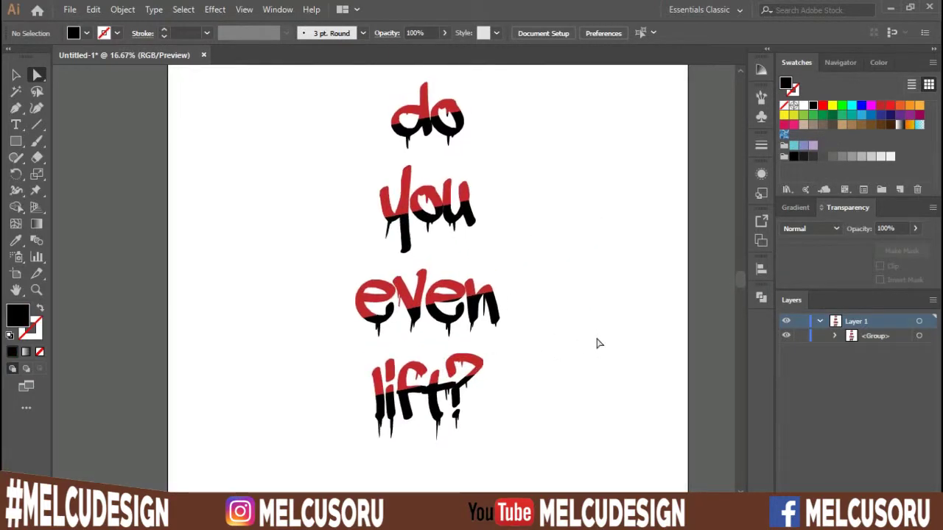
Step: Select the whole divided lettering and ungroup it into separate pieces
{"action": "key", "text": "ctrl+minus"}
{"action": "key", "text": "v"}
{"action": "left_click_drag", "start_coordinate": [541, 140], "coordinate": [339, 414]}
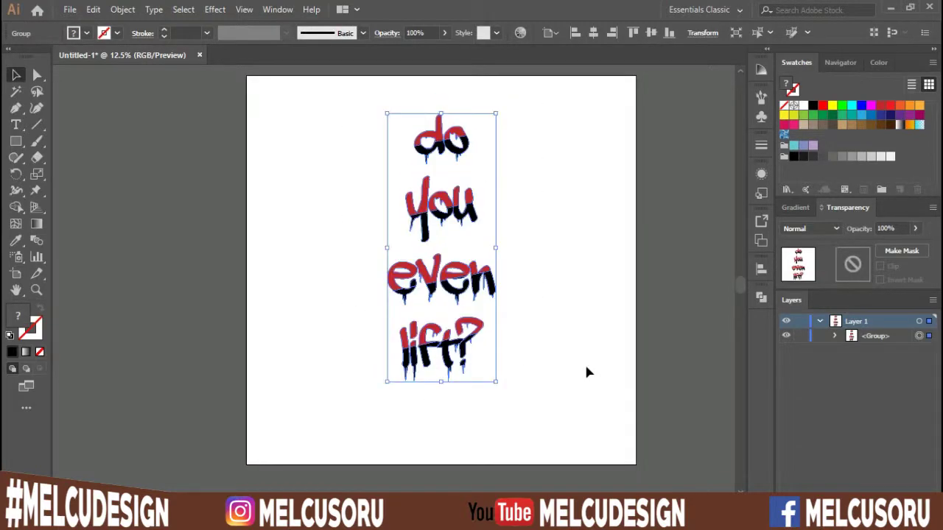
{"action": "left_click", "coordinate": [584, 363]}
{"action": "left_click", "coordinate": [459, 372]}
{"action": "right_click", "coordinate": [462, 367]}
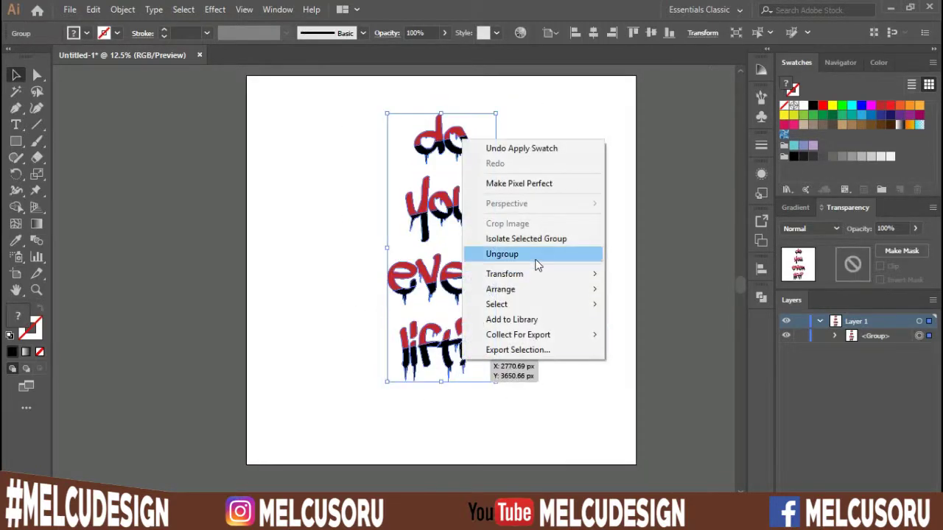
{"action": "left_click", "coordinate": [537, 263]}
{"action": "left_click_drag", "start_coordinate": [551, 414], "coordinate": [376, 317]}
{"action": "key", "text": "ctrl+g"}
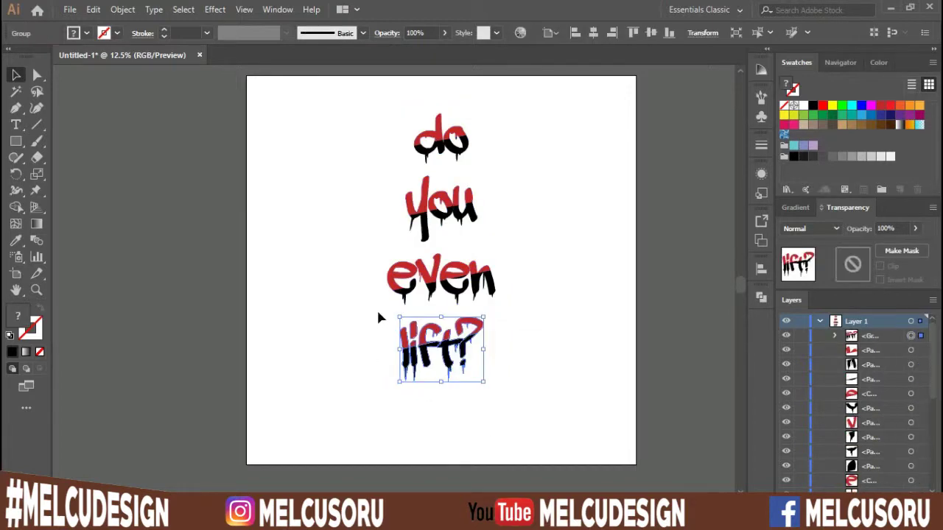
{"action": "left_click_drag", "start_coordinate": [521, 262], "coordinate": [529, 245]}
{"action": "key", "text": "ctrl+g"}
{"action": "key", "text": "ctrl+z"}
{"action": "key", "text": "ctrl+z"}
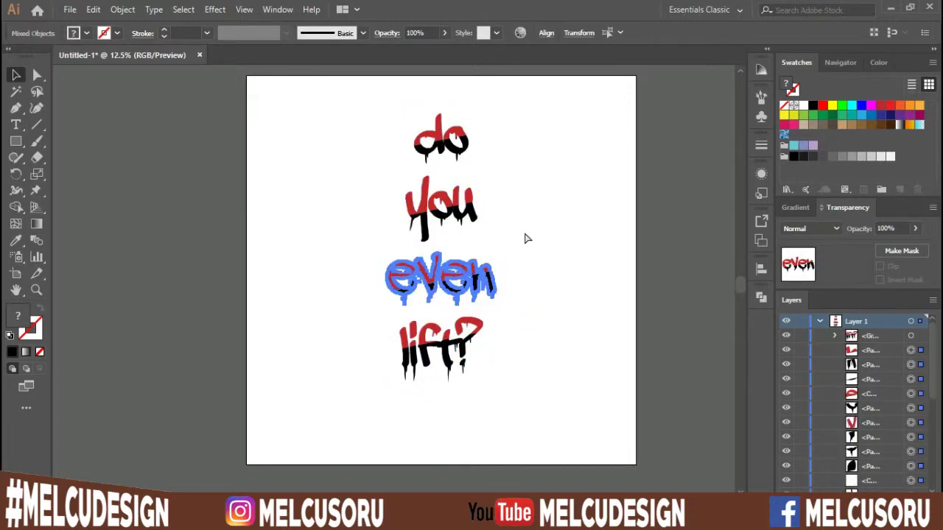
{"action": "left_click", "coordinate": [524, 233]}
Step: Group all the red pieces together and all the black pieces together, selecting each colour with the Magic Wand
{"action": "left_click", "coordinate": [16, 92]}
{"action": "left_click", "coordinate": [441, 120]}
{"action": "key", "text": "Delete"}
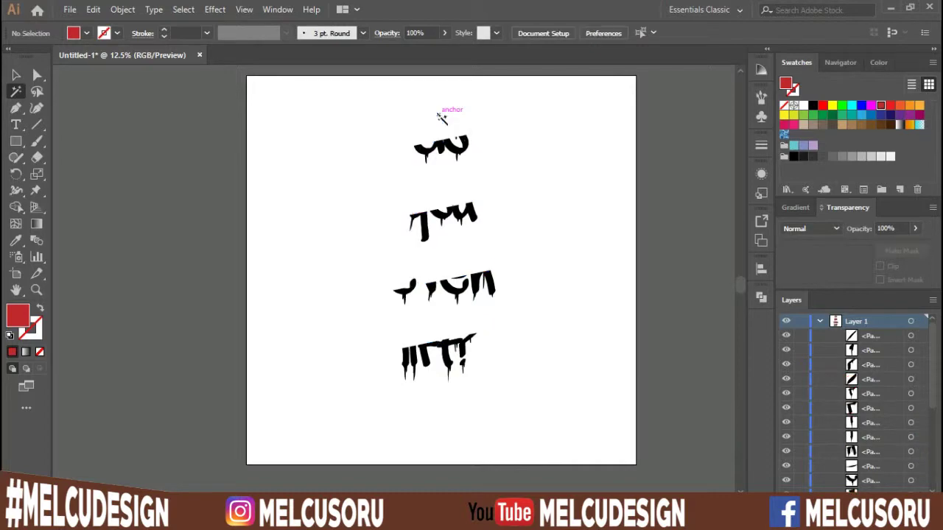
{"action": "key", "text": "ctrl+z"}
{"action": "key", "text": "ctrl+g"}
{"action": "left_click", "coordinate": [462, 149]}
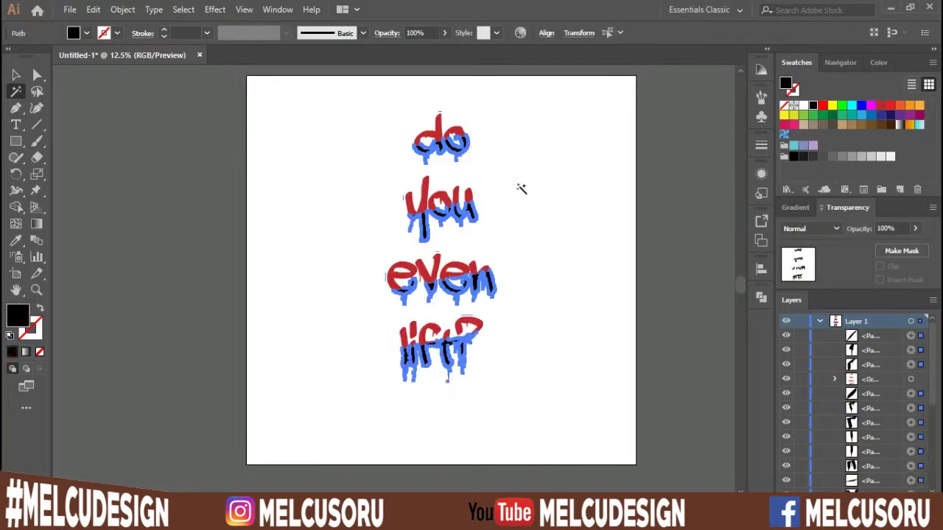
{"action": "key", "text": "ctrl+g"}
{"action": "key", "text": "v"}
{"action": "left_click", "coordinate": [555, 217]}
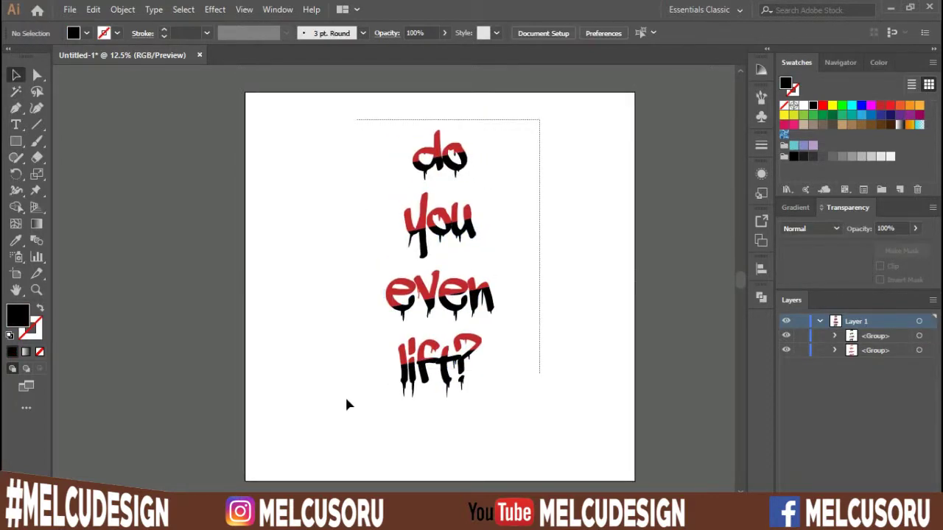
Step: Enlarge both lettering groups proportionally and reposition them together so all four words fit on the artboard
{"action": "key", "text": "ctrl+a"}
{"action": "left_click_drag", "start_coordinate": [497, 400], "coordinate": [510, 440]}
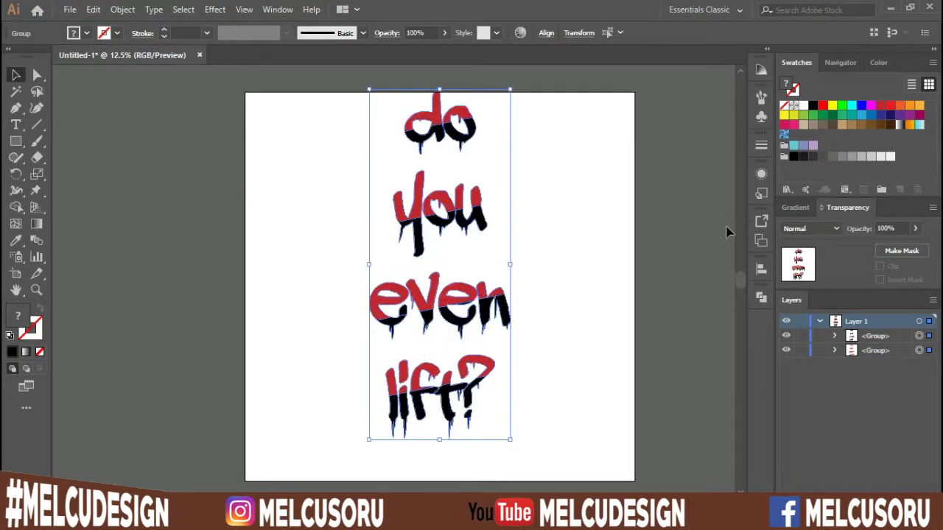
{"action": "left_click", "coordinate": [761, 268]}
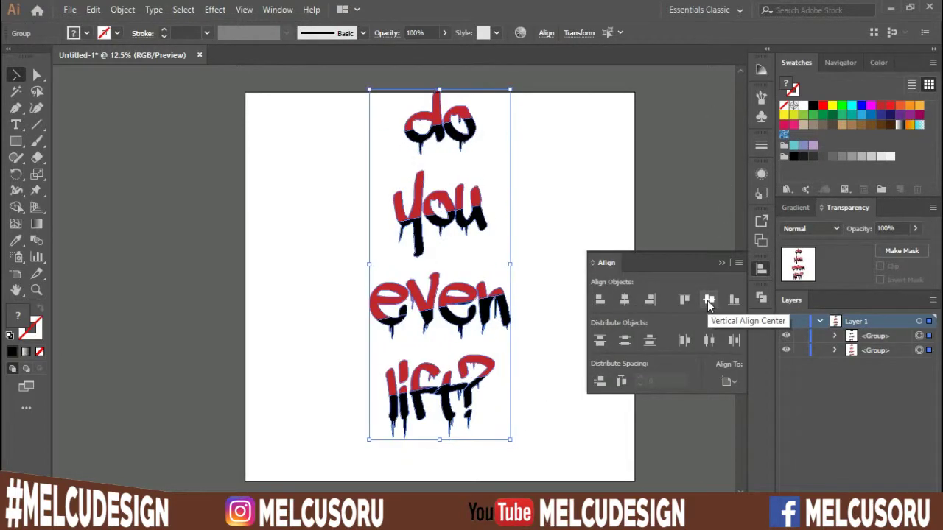
{"action": "left_click", "coordinate": [638, 312]}
{"action": "left_click_drag", "start_coordinate": [435, 310], "coordinate": [436, 337]}
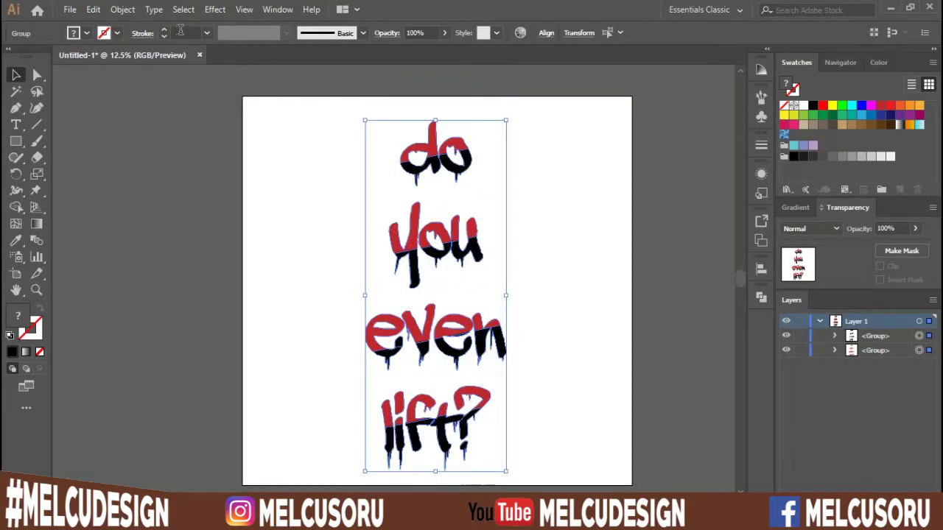
Step: Apply a 25 pt black stroke to all of the lettering
{"action": "scroll", "coordinate": [180, 30], "scroll_direction": "up", "scroll_amount": 20}
{"action": "left_click", "coordinate": [333, 207]}
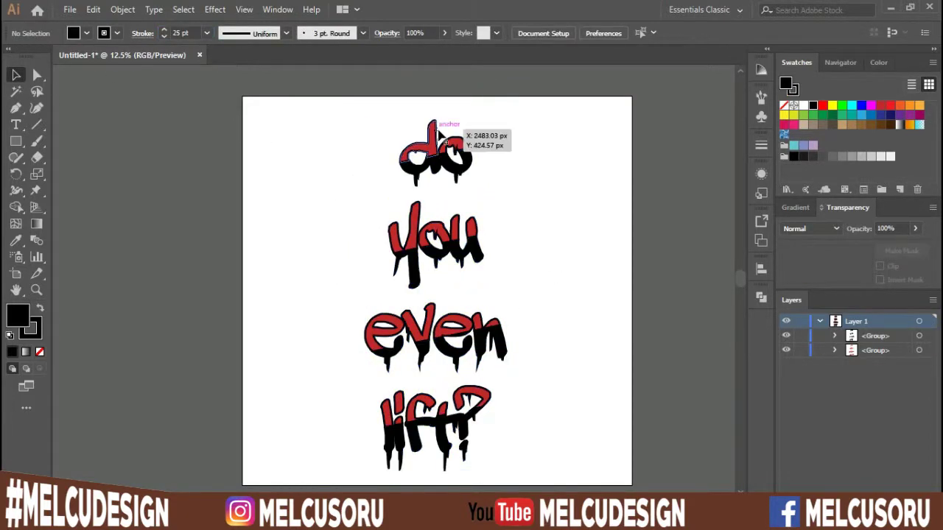
Step: Replace the red fill of the upper lettering halves with white
{"action": "left_click", "coordinate": [439, 132]}
{"action": "left_click", "coordinate": [39, 352]}
{"action": "left_click", "coordinate": [608, 224]}
{"action": "left_click_drag", "start_coordinate": [591, 253], "coordinate": [593, 249]}
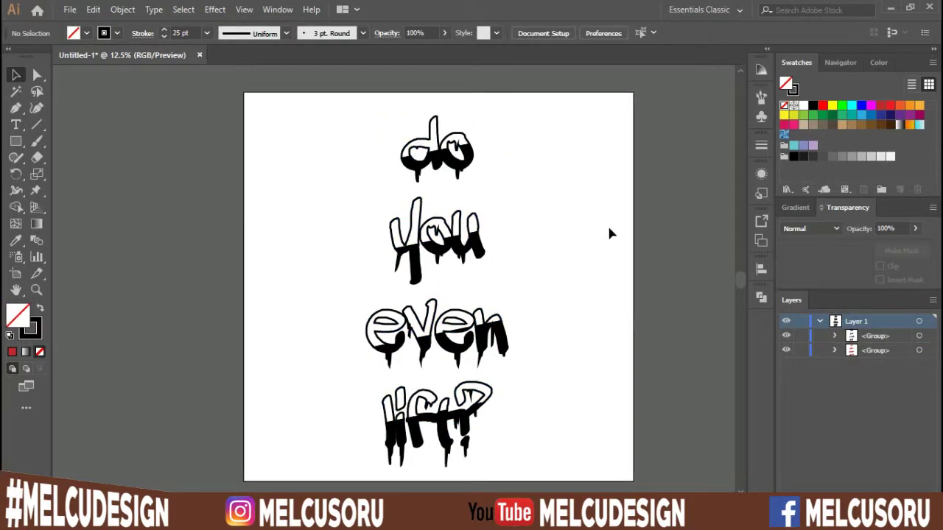
{"action": "left_click", "coordinate": [459, 144]}
{"action": "left_click", "coordinate": [804, 106]}
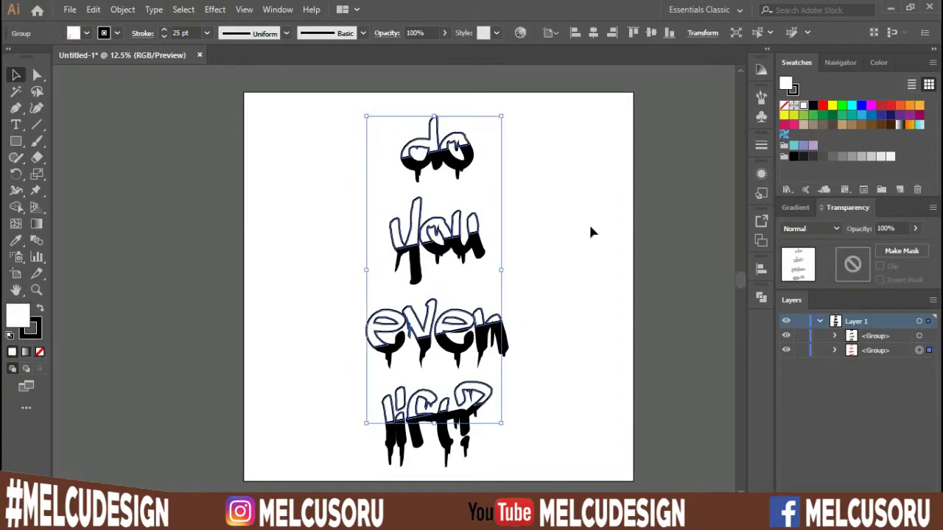
{"action": "left_click", "coordinate": [591, 246]}
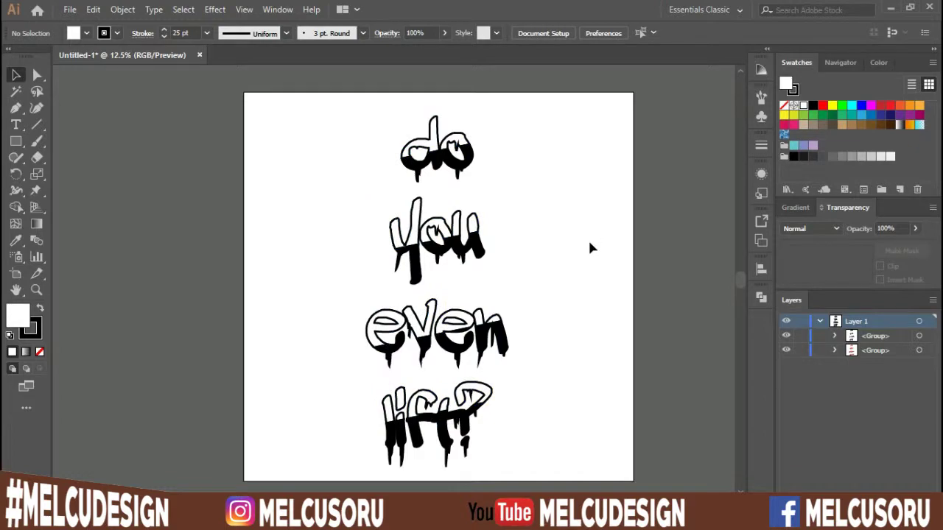
{"action": "left_click", "coordinate": [36, 125]}
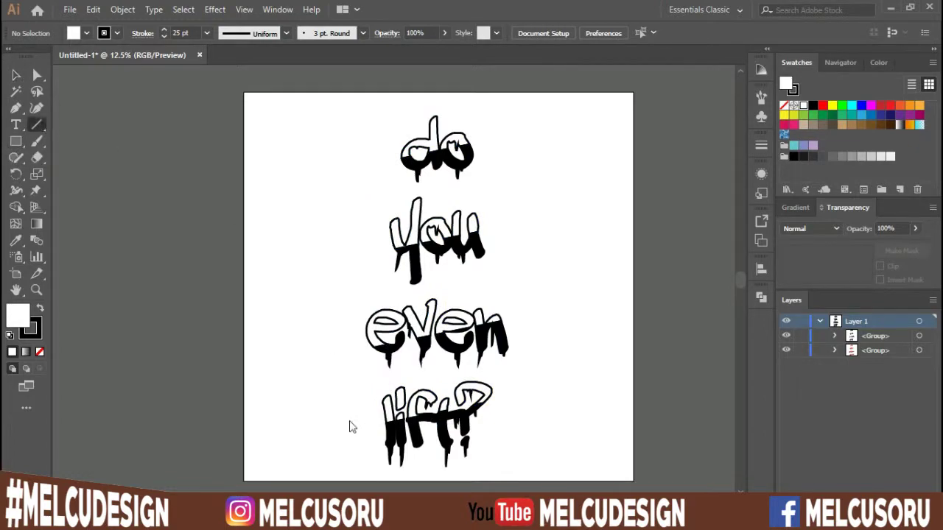
{"action": "left_click", "coordinate": [424, 87]}
{"action": "left_click", "coordinate": [499, 299]}
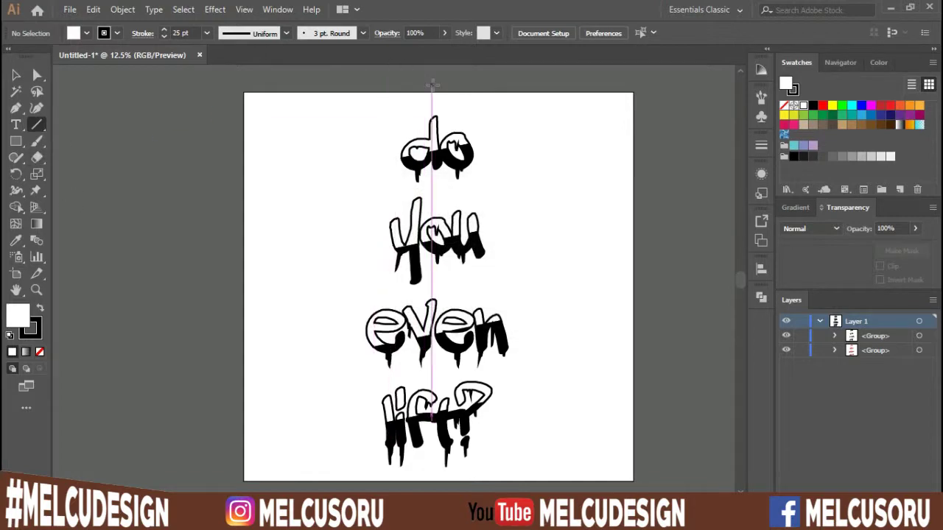
{"action": "mouse_move", "coordinate": [432, 92]}
{"action": "left_mouse_down"}
{"action": "mouse_move", "coordinate": [325, 439]}
{"action": "mouse_move", "coordinate": [299, 417]}
{"action": "mouse_move", "coordinate": [361, 190]}
{"action": "left_mouse_up"}
{"action": "key", "text": "ctrl+z"}
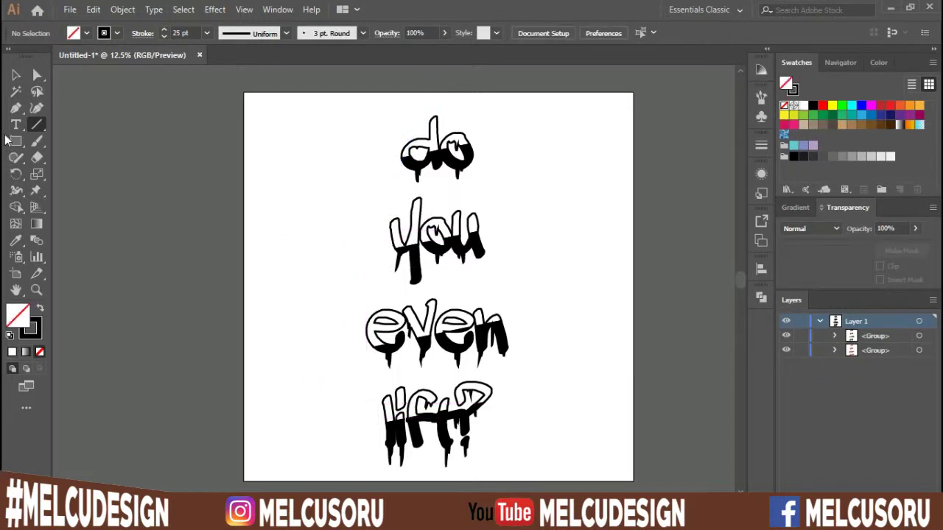
Step: Draw an unfilled rectangle with a 25 pt black stroke around the four words and centre it on the artboard
{"action": "left_click", "coordinate": [17, 141]}
{"action": "left_click_drag", "start_coordinate": [348, 106], "coordinate": [521, 474]}
{"action": "key", "text": "v"}
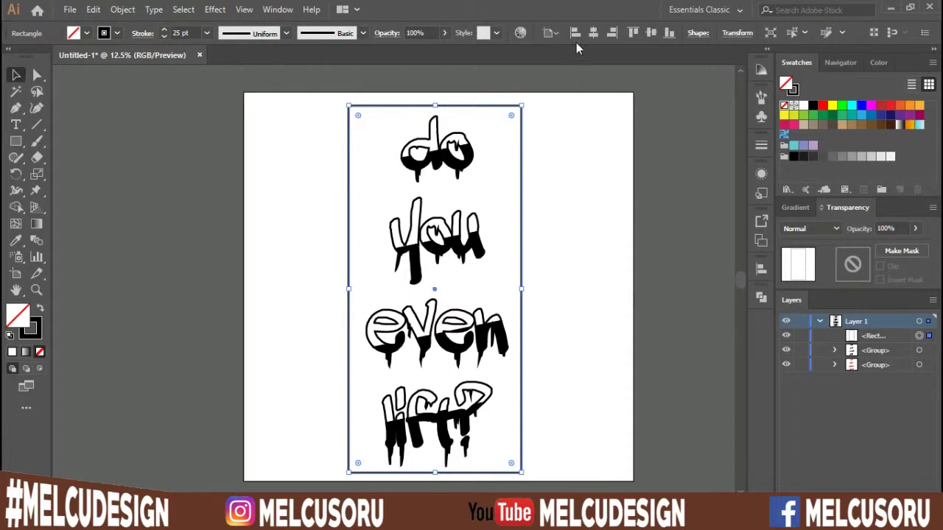
{"action": "left_click", "coordinate": [576, 263]}
{"action": "left_click", "coordinate": [525, 257]}
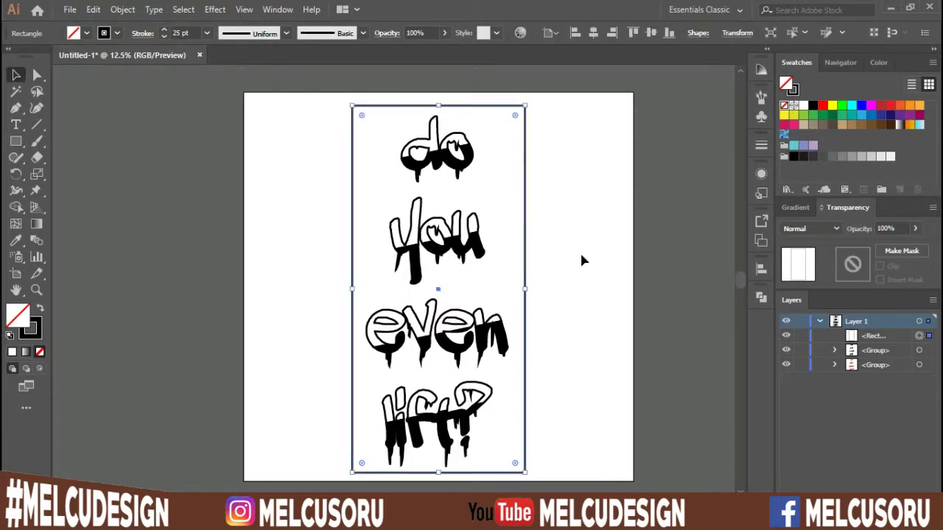
Step: Duplicate the rectangle in place and tilt the copy clockwise
{"action": "key", "text": "ctrl+c"}
{"action": "key", "text": "ctrl+f"}
{"action": "left_click_drag", "start_coordinate": [532, 96], "coordinate": [616, 276]}
{"action": "left_click", "coordinate": [615, 275]}
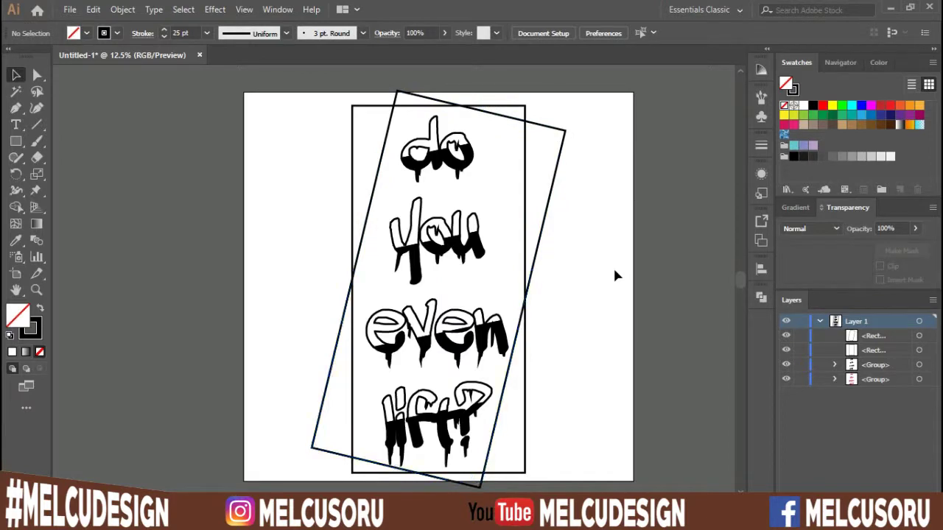
Step: Tilt the original upright rectangle slightly counterclockwise so it crosses the rotated copy
{"action": "left_click", "coordinate": [525, 443]}
{"action": "left_click", "coordinate": [531, 451]}
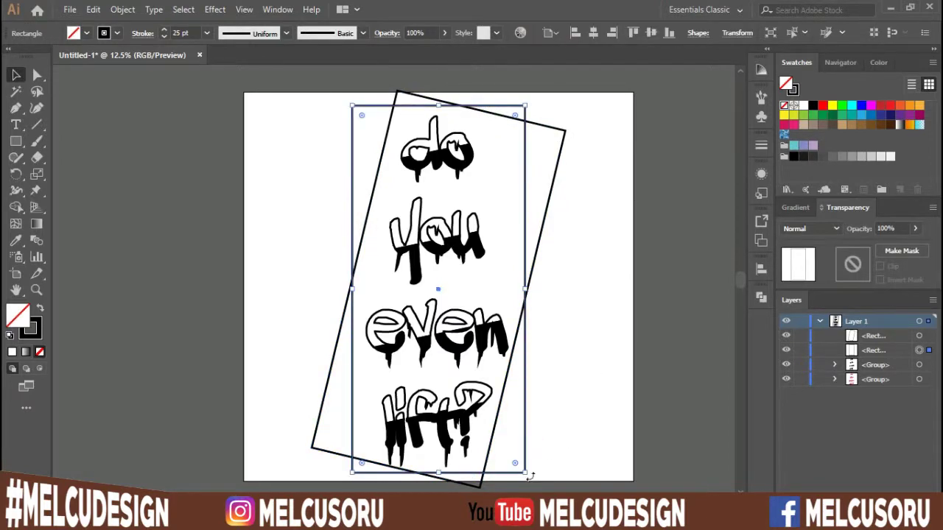
{"action": "left_click_drag", "start_coordinate": [535, 477], "coordinate": [543, 460]}
{"action": "left_click", "coordinate": [579, 437]}
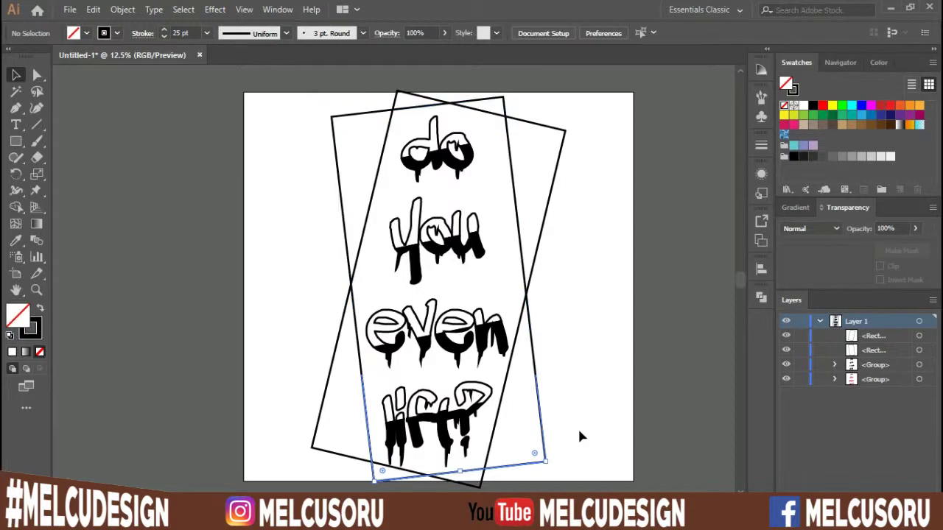
Step: Delete the counterclockwise-tilted rectangle so only the clockwise-tilted outline frames the words
{"action": "left_click_drag", "start_coordinate": [571, 407], "coordinate": [542, 454]}
{"action": "key", "text": "Delete"}
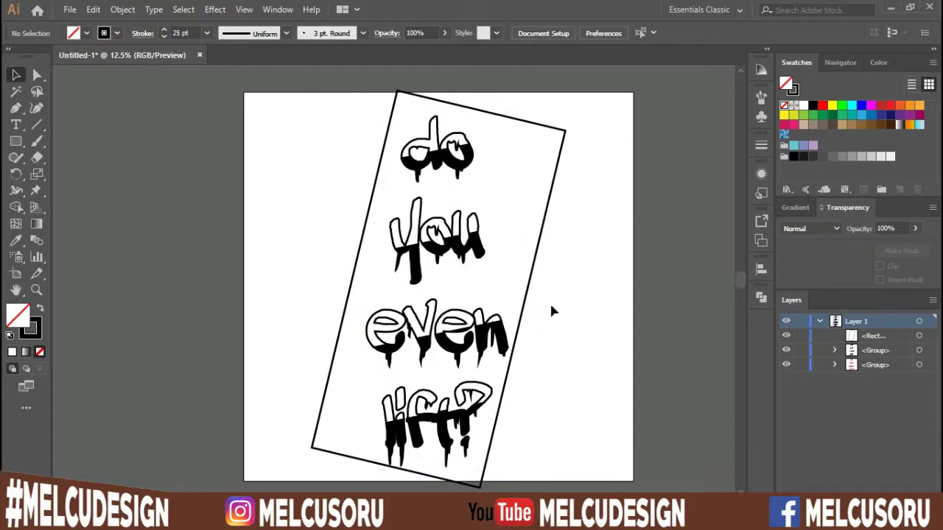
{"action": "left_click_drag", "start_coordinate": [552, 228], "coordinate": [526, 271]}
{"action": "left_click", "coordinate": [586, 284]}
{"action": "scroll", "coordinate": [578, 350], "scroll_direction": "down", "scroll_amount": 1}
Step: Group the white and black lettering together, excluding the tilted rectangle
{"action": "key", "text": "ctrl+a"}
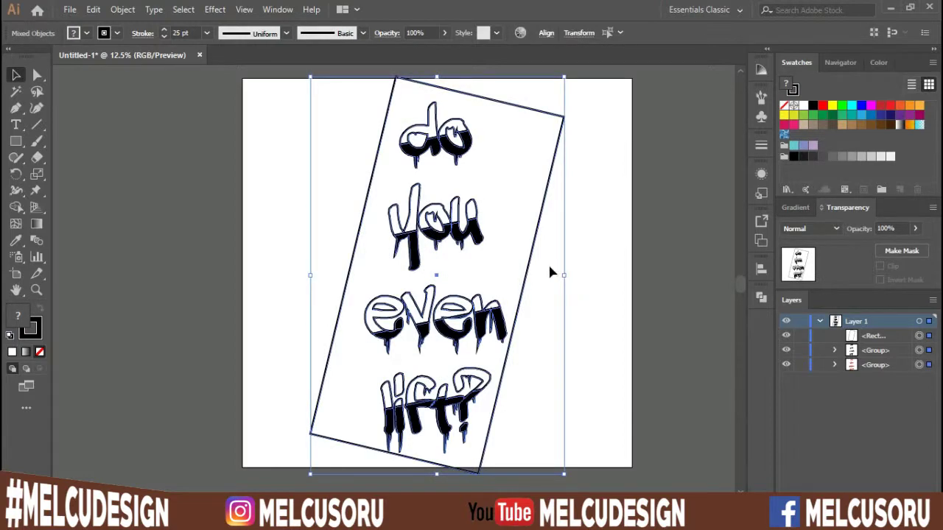
{"action": "left_click", "coordinate": [536, 229], "text": "shift"}
{"action": "key", "text": "ctrl+g"}
Step: Centre the lettering group and the tilted rectangle horizontally and vertically on the artboard
{"action": "key", "text": "ctrl+a"}
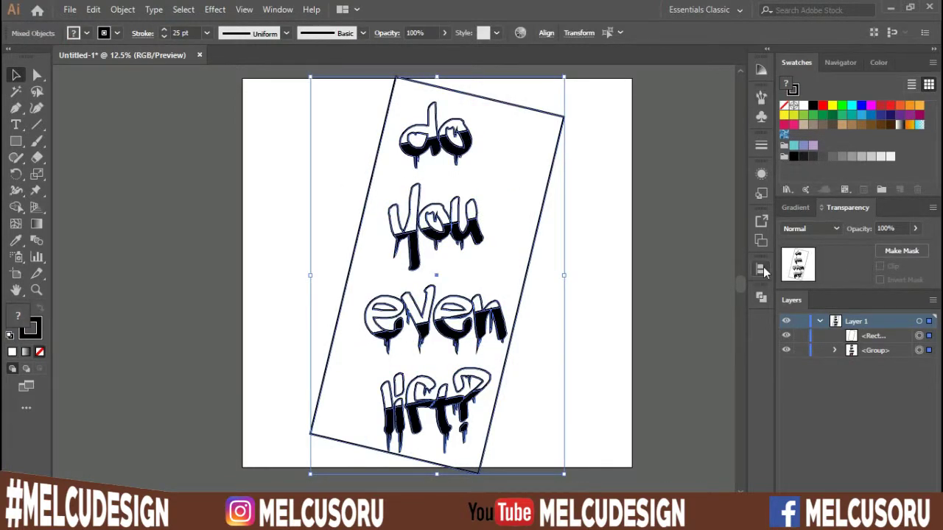
{"action": "left_click", "coordinate": [761, 269]}
{"action": "left_click", "coordinate": [624, 299]}
{"action": "left_click", "coordinate": [709, 301]}
{"action": "left_click", "coordinate": [721, 263]}
{"action": "left_click", "coordinate": [645, 304]}
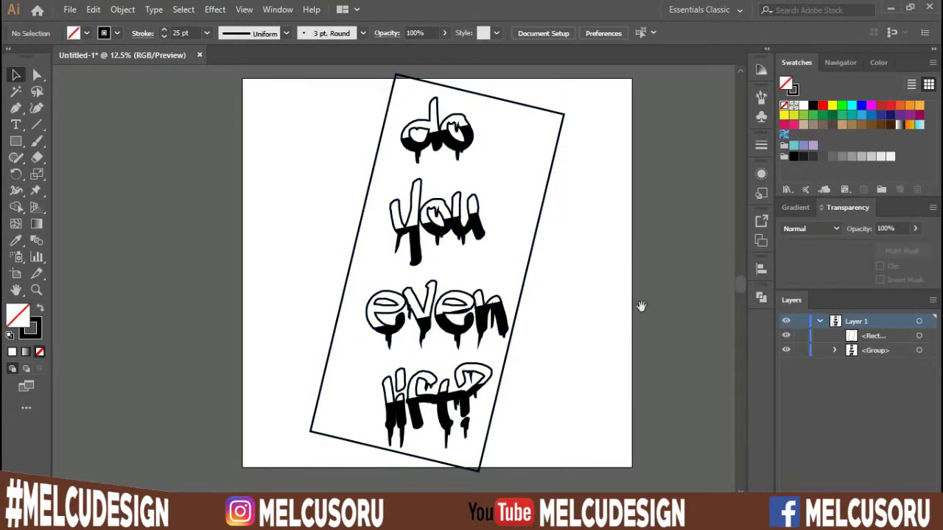
Step: Fill the tilted rectangle with red and move it beneath the lettering group in the layer order
{"action": "left_click_drag", "start_coordinate": [644, 304], "coordinate": [488, 303]}
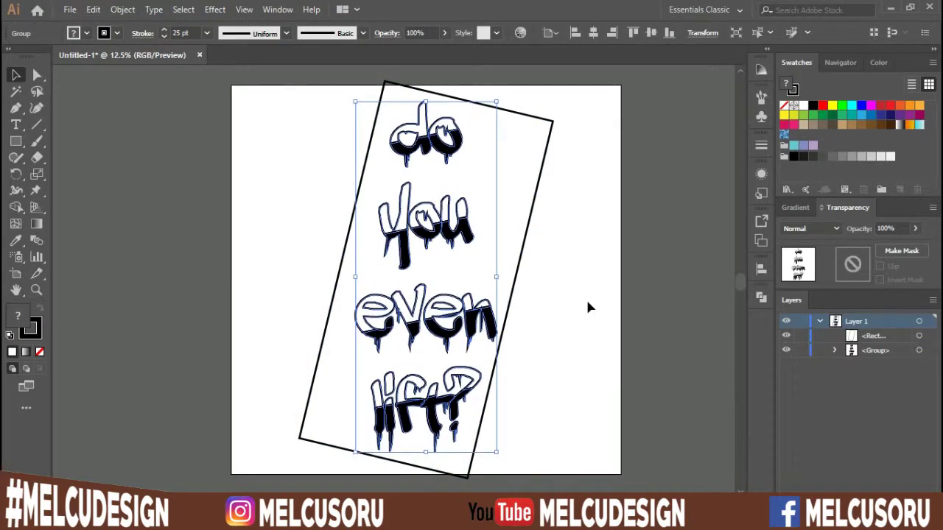
{"action": "left_click", "coordinate": [588, 308]}
{"action": "left_click", "coordinate": [534, 220]}
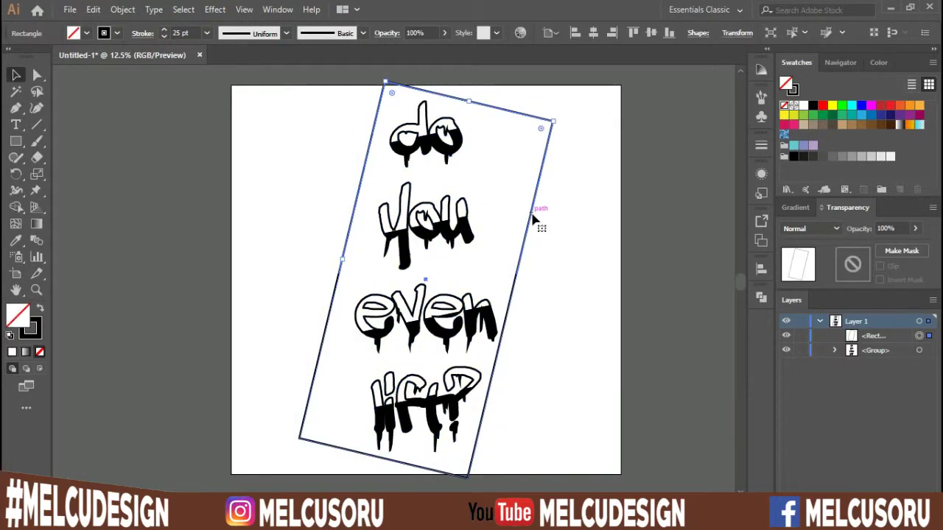
{"action": "left_click", "coordinate": [880, 108]}
{"action": "left_click_drag", "start_coordinate": [882, 340], "coordinate": [877, 357]}
{"action": "left_click", "coordinate": [663, 305]}
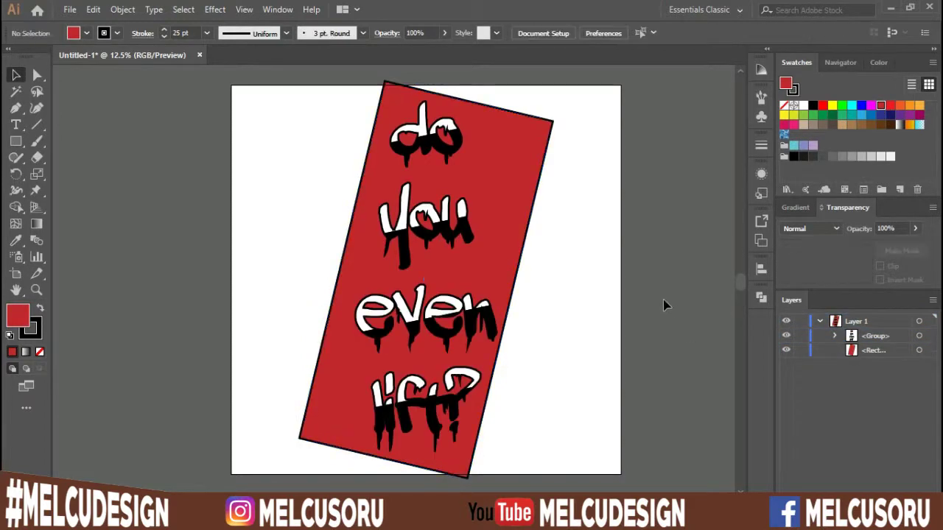
Step: Open the ANPA Color swatch library from the color books and enlarge it beside the artboard
{"action": "left_click", "coordinate": [787, 190]}
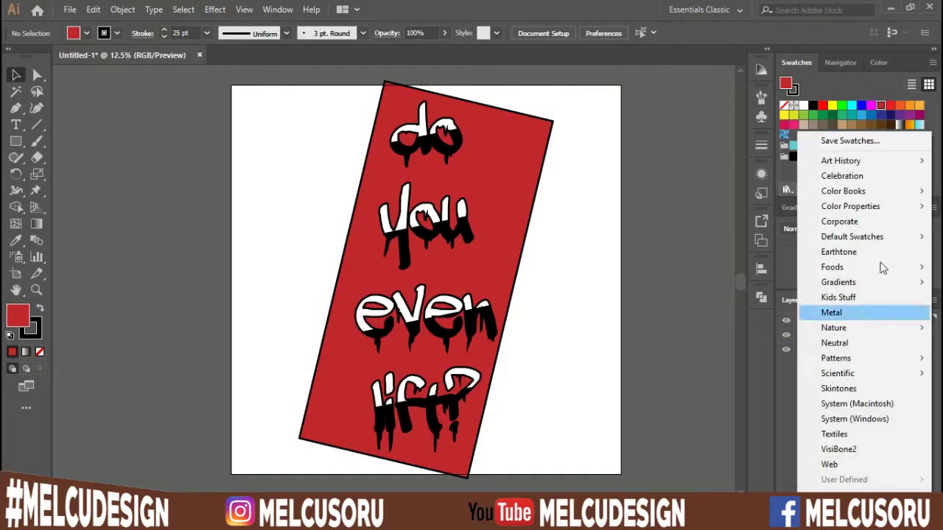
{"action": "mouse_move", "coordinate": [891, 191]}
{"action": "left_click", "coordinate": [701, 175]}
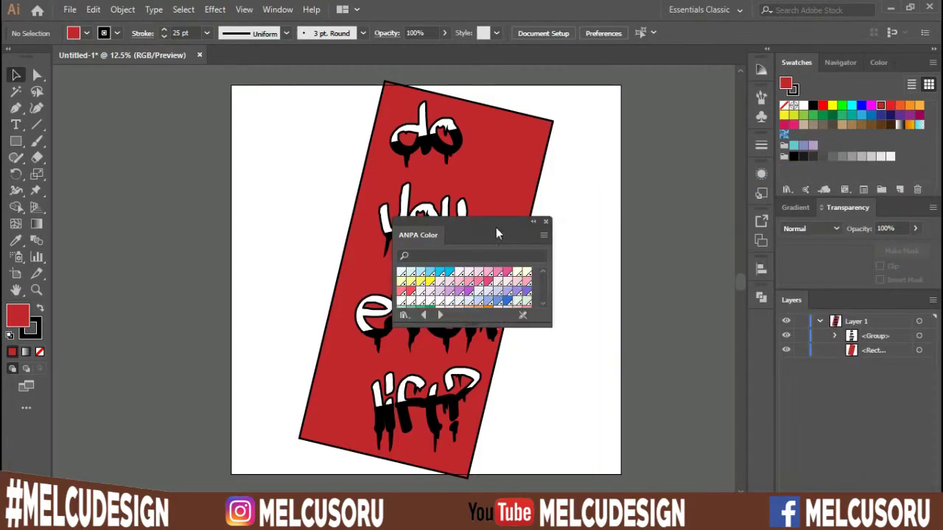
{"action": "left_click_drag", "start_coordinate": [496, 228], "coordinate": [759, 328]}
{"action": "left_click_drag", "start_coordinate": [668, 407], "coordinate": [667, 492]}
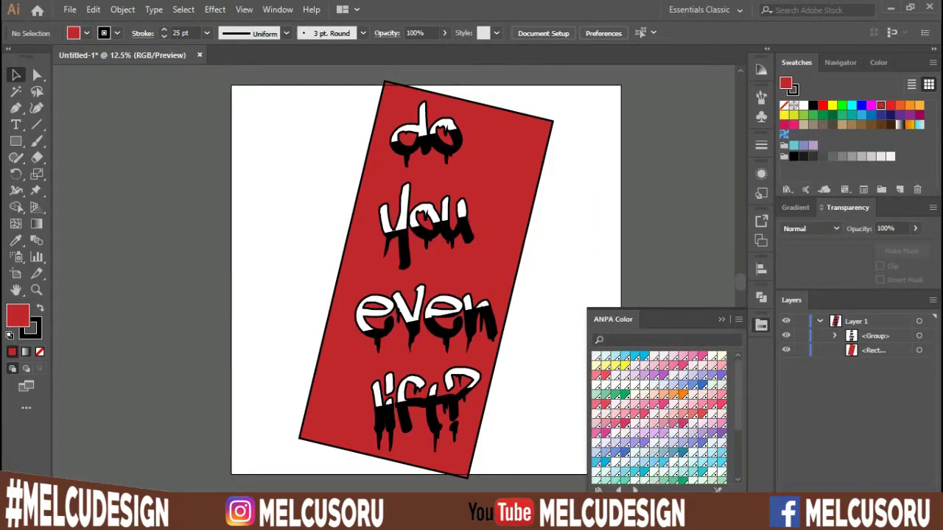
Step: Fill the tilted rectangle with the light green ANPA 742-0 AdPro swatch
{"action": "left_click", "coordinate": [516, 228]}
{"action": "scroll", "coordinate": [714, 443], "scroll_direction": "down", "scroll_amount": 5}
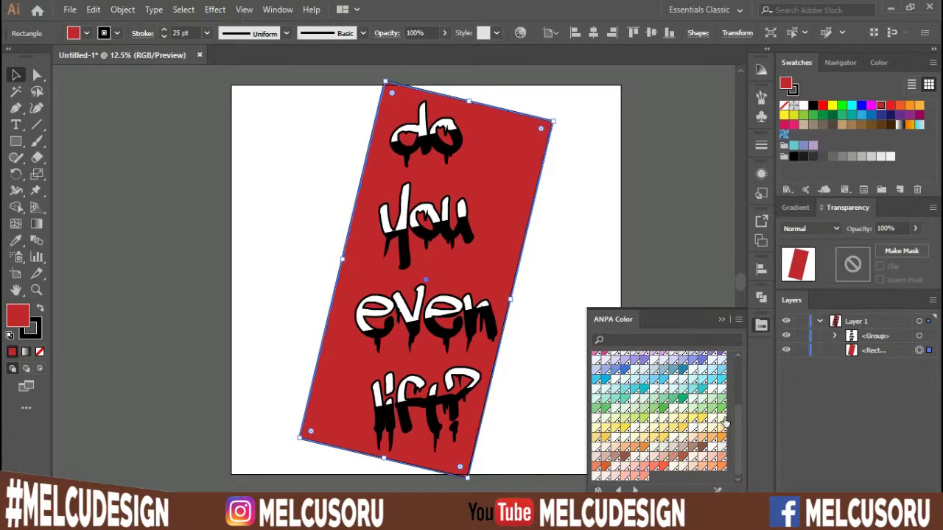
{"action": "left_click", "coordinate": [722, 410]}
{"action": "left_click", "coordinate": [702, 211]}
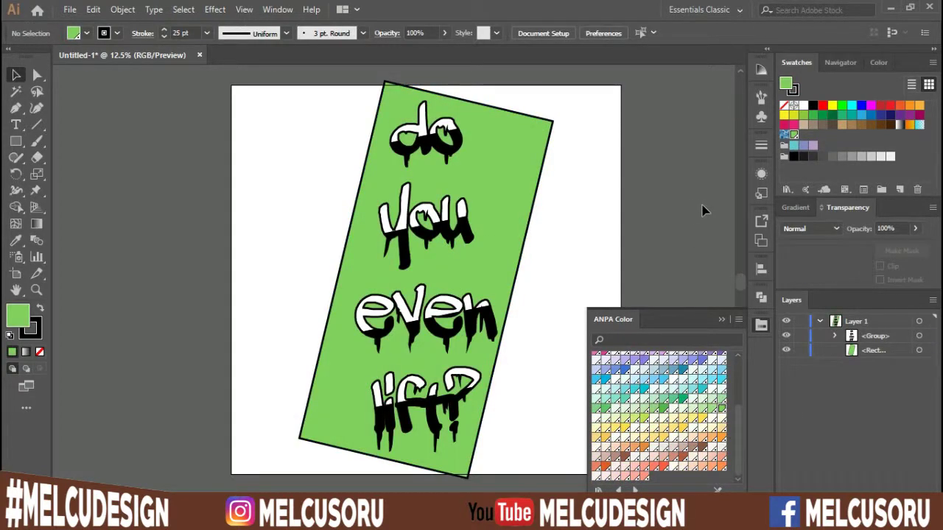
Step: Remove the black stroke from the green rectangle and collapse the ANPA Color library
{"action": "left_click", "coordinate": [520, 182]}
{"action": "left_click", "coordinate": [37, 330]}
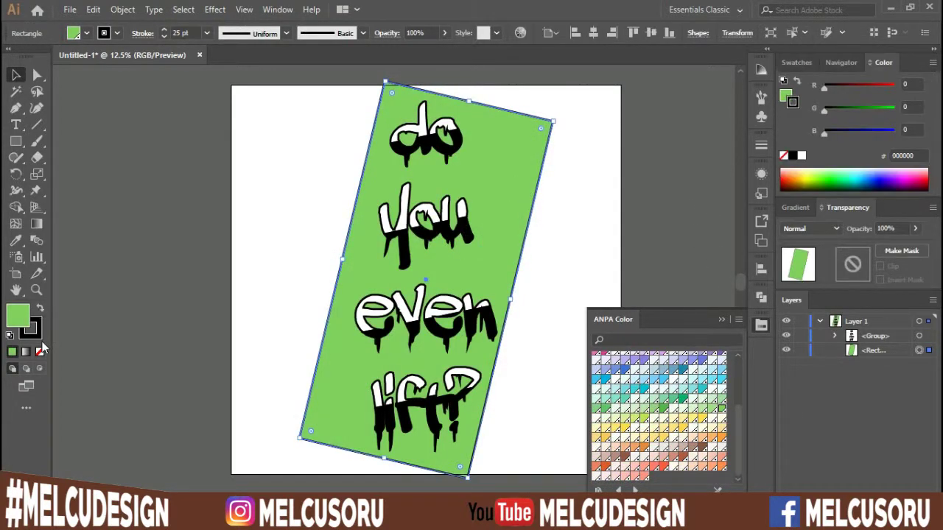
{"action": "left_click", "coordinate": [40, 352]}
{"action": "left_click", "coordinate": [19, 316]}
{"action": "left_click", "coordinate": [267, 267]}
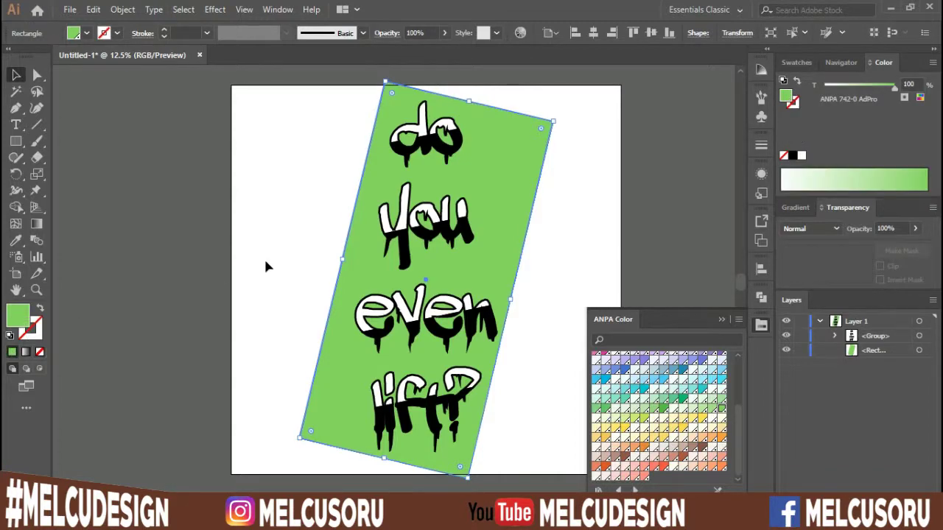
{"action": "left_click", "coordinate": [720, 322]}
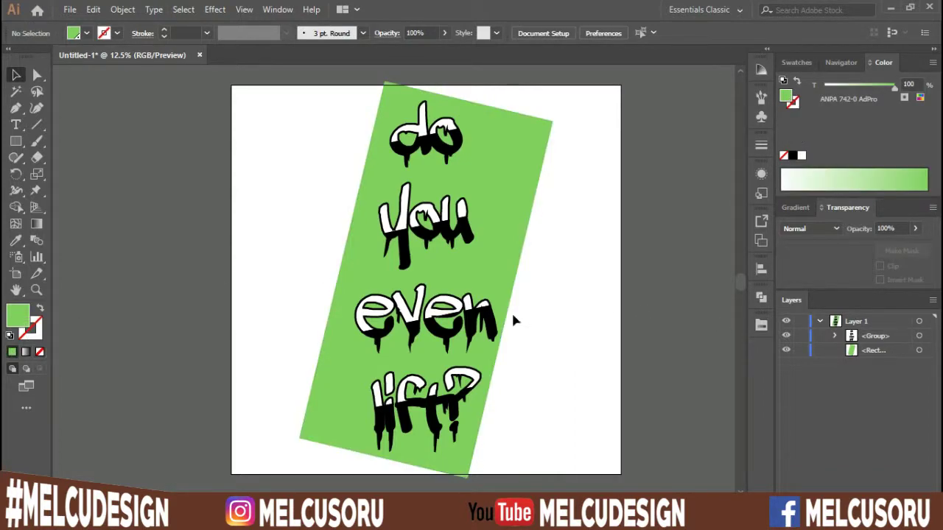
Step: Expand the fill and stroke of the lettering group into plain shapes
{"action": "left_click", "coordinate": [473, 325]}
{"action": "left_click", "coordinate": [122, 9]}
{"action": "left_click", "coordinate": [233, 152]}
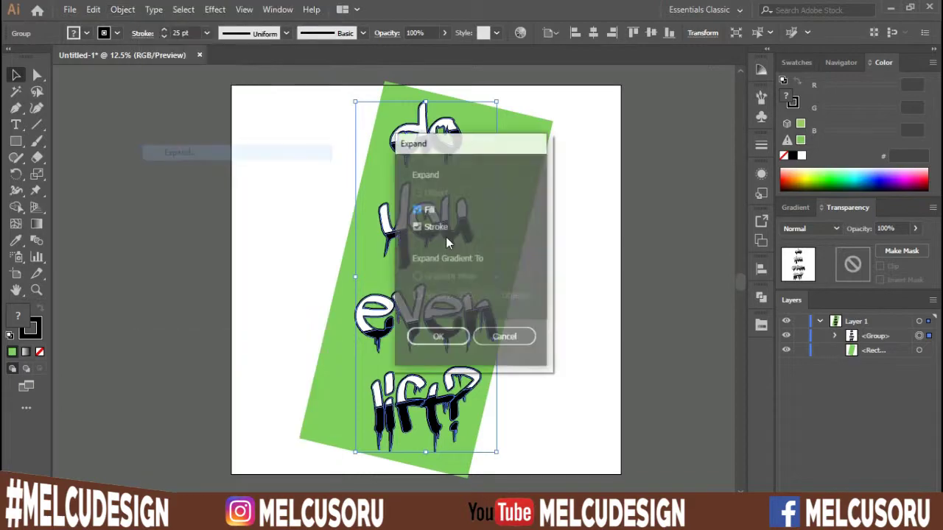
{"action": "left_click", "coordinate": [443, 335]}
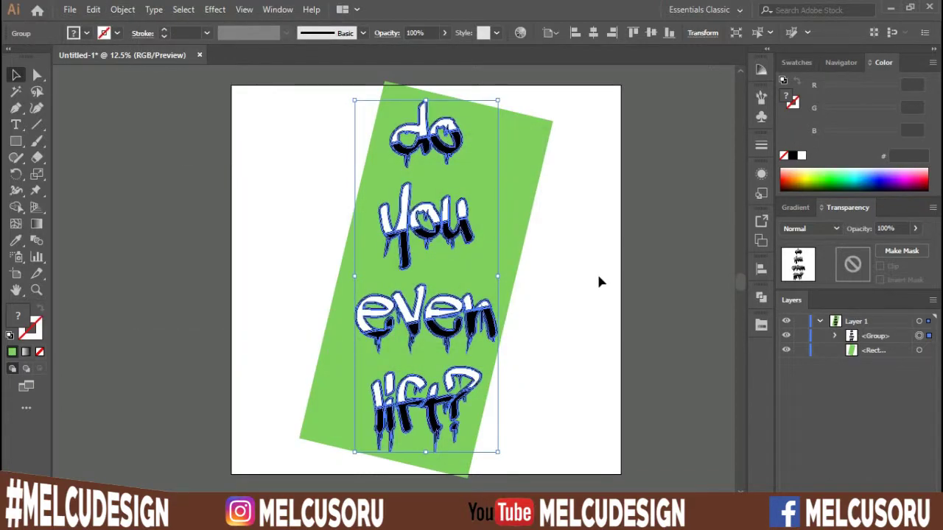
{"action": "left_click", "coordinate": [598, 283]}
Step: Give the green rectangle an 80 pt black stroke
{"action": "left_click", "coordinate": [515, 238]}
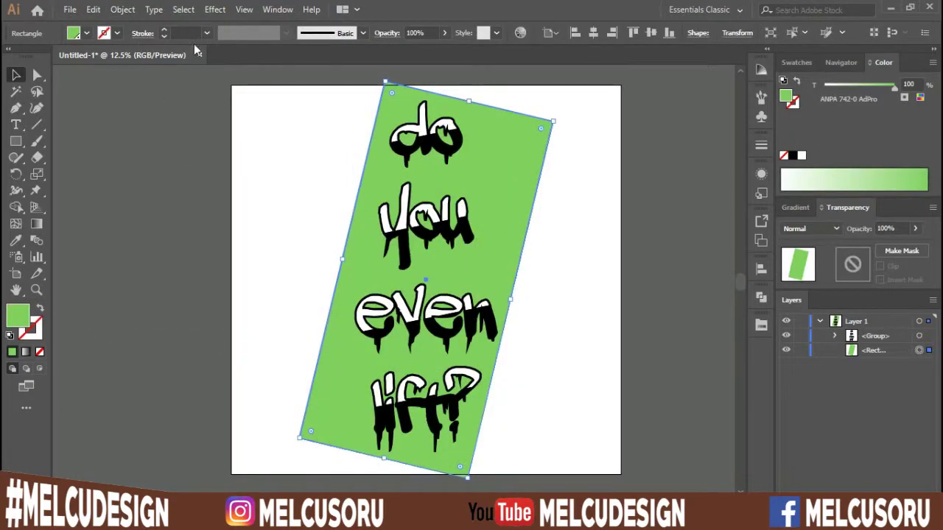
{"action": "left_click", "coordinate": [184, 33]}
{"action": "scroll", "coordinate": [184, 33], "scroll_direction": "up", "scroll_amount": 20}
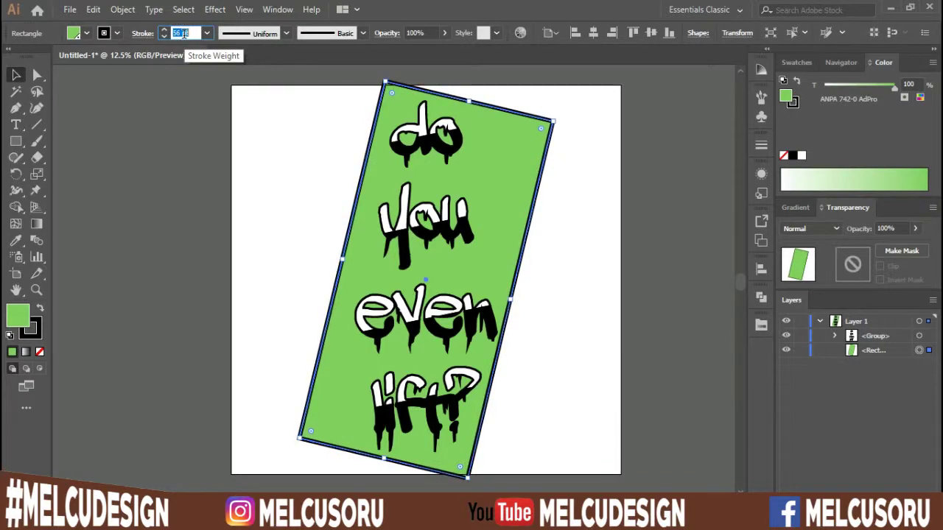
{"action": "scroll", "coordinate": [184, 33], "scroll_direction": "up", "scroll_amount": 20}
{"action": "left_click", "coordinate": [286, 160]}
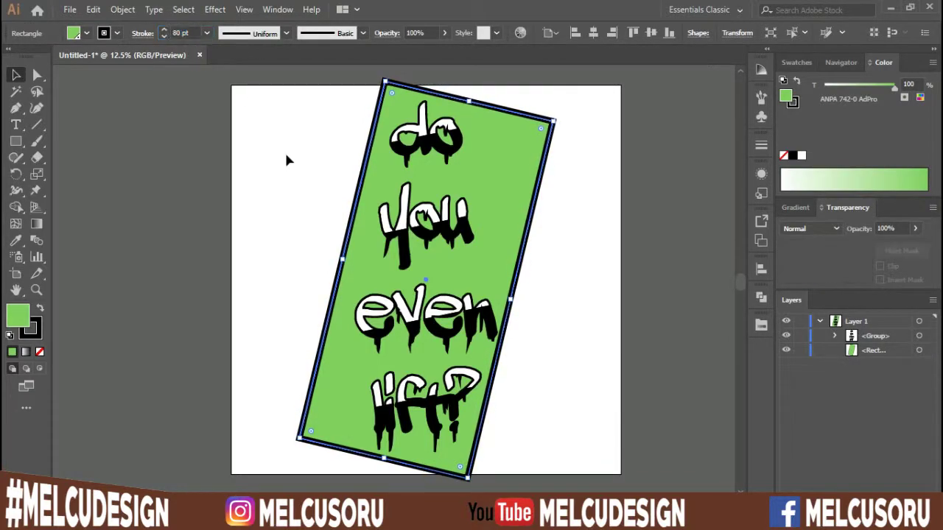
Step: Try to centre the lettering and the green rectangle vertically on the artboard, and undo the alignment
{"action": "left_click_drag", "start_coordinate": [291, 165], "coordinate": [642, 320]}
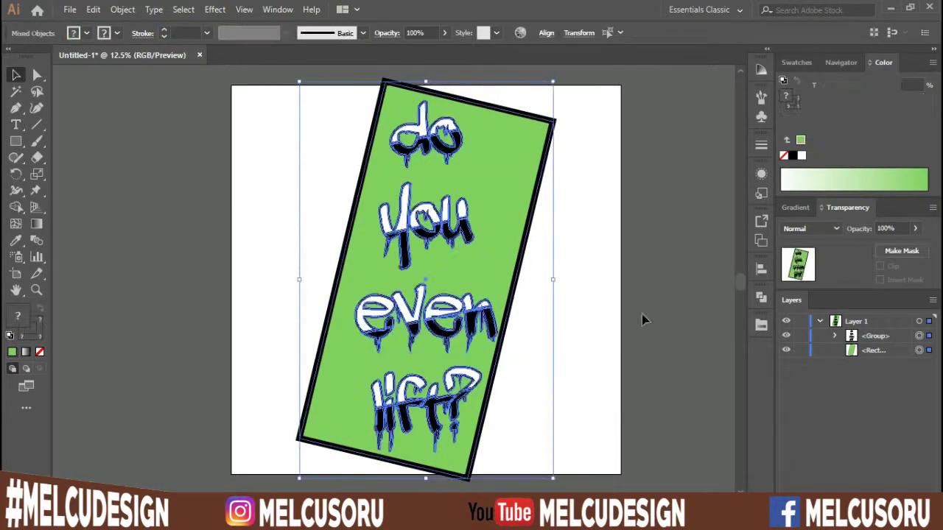
{"action": "left_click", "coordinate": [761, 274]}
{"action": "left_click", "coordinate": [709, 301]}
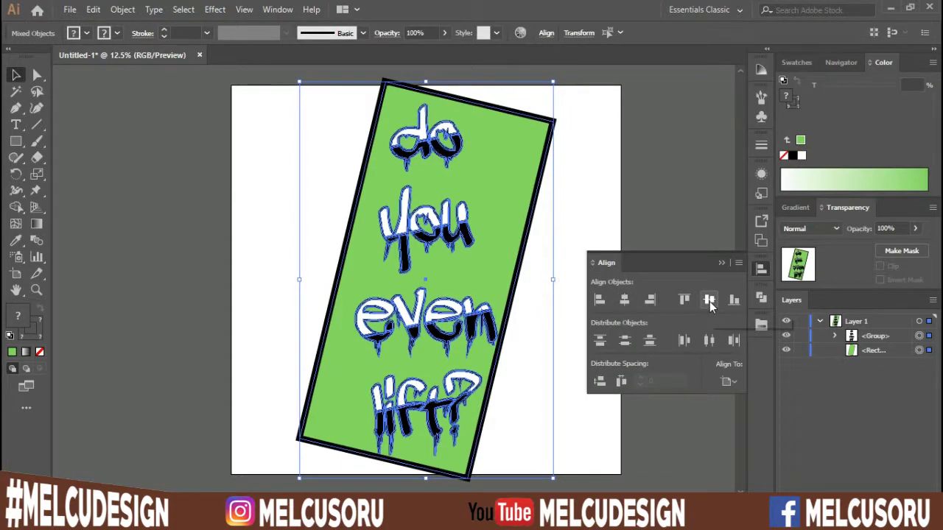
{"action": "key", "text": "ctrl+z"}
{"action": "left_click", "coordinate": [728, 383]}
{"action": "left_click", "coordinate": [753, 426]}
{"action": "left_click", "coordinate": [761, 271]}
{"action": "left_click", "coordinate": [639, 320]}
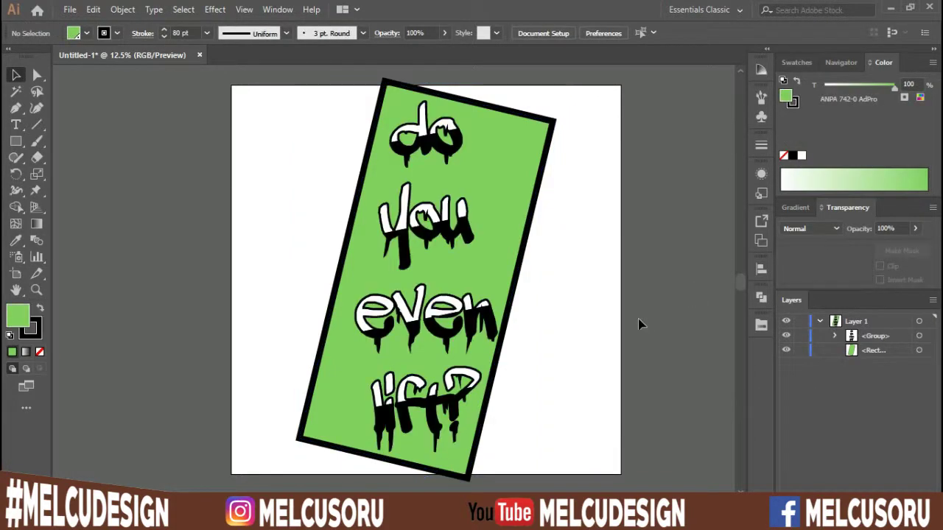
Step: Nudge the green rectangle slightly to the right behind the lettering
{"action": "left_click", "coordinate": [527, 201]}
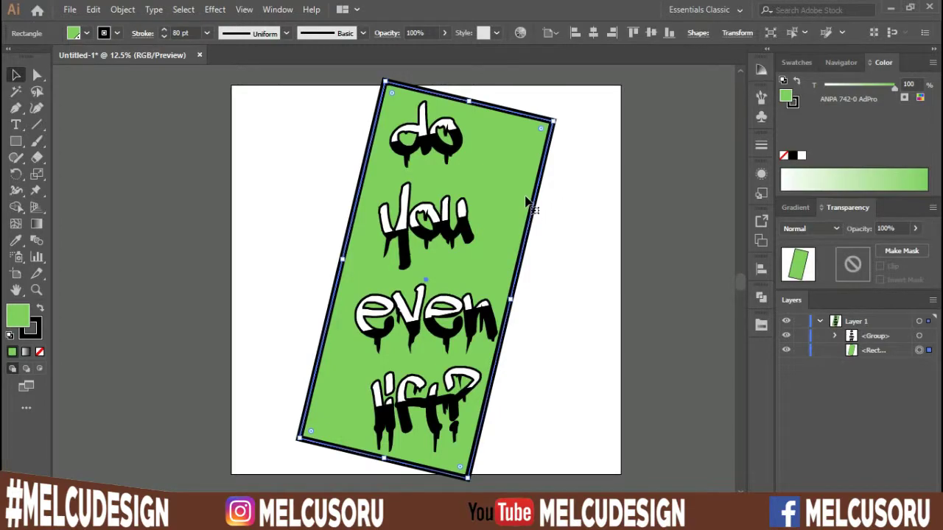
{"action": "key", "text": "Right"}
{"action": "key", "text": "Right"}
{"action": "key", "text": "Right"}
{"action": "key", "text": "Right"}
{"action": "key", "text": "Right"}
{"action": "key", "text": "Right"}
{"action": "key", "text": "Right"}
{"action": "key", "text": "Right"}
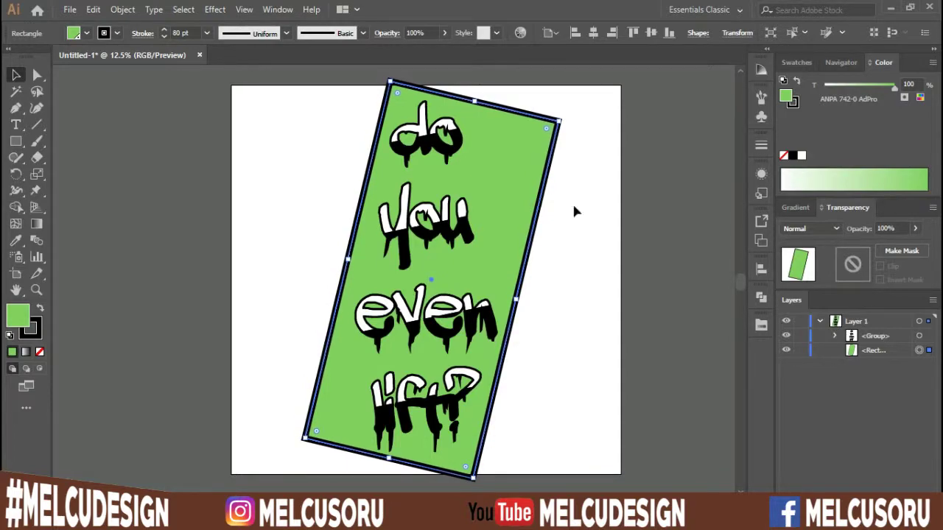
{"action": "left_click", "coordinate": [589, 214]}
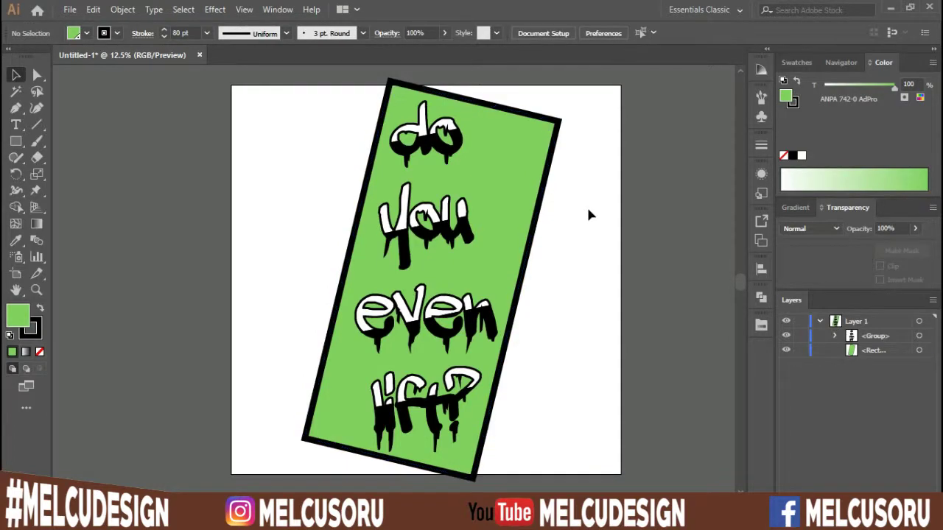
Step: Expand the green rectangle's fill and black stroke into separate shapes
{"action": "left_click", "coordinate": [520, 168]}
{"action": "left_click", "coordinate": [122, 9]}
{"action": "left_click", "coordinate": [197, 151]}
{"action": "left_click", "coordinate": [463, 341]}
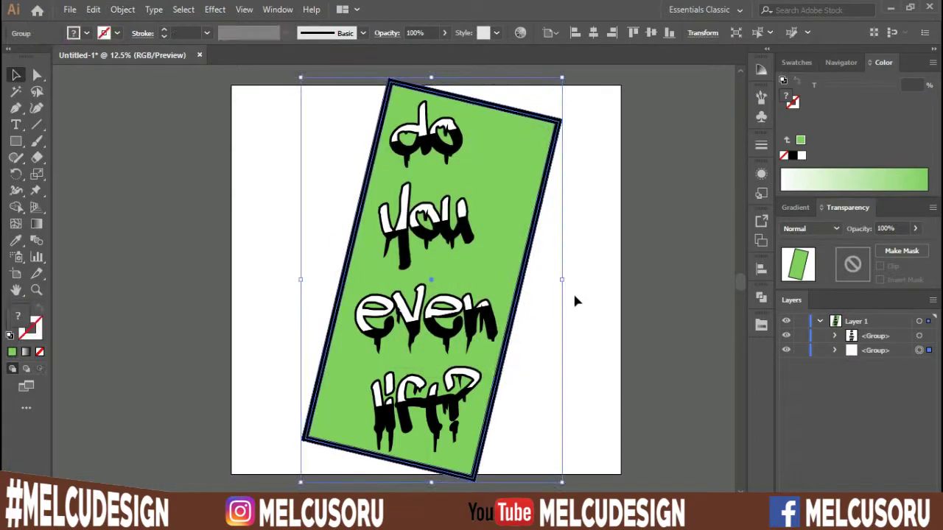
Step: Switch to File Explorer and place the scratch-2409873_960_720 image from the Scrt folder on the canvas beside the artboard
{"action": "key", "text": "alt+Tab"}
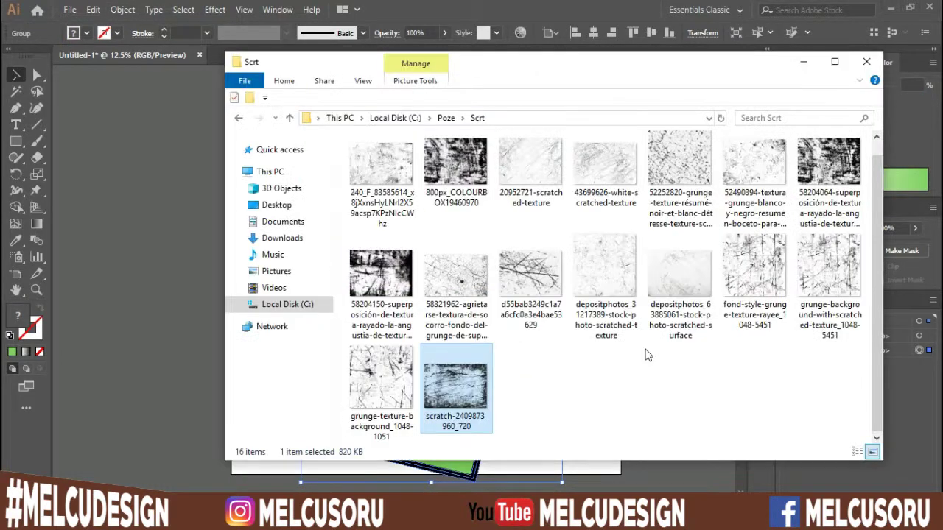
{"action": "left_click", "coordinate": [645, 350]}
{"action": "left_click", "coordinate": [456, 288]}
{"action": "left_click_drag", "start_coordinate": [456, 386], "coordinate": [188, 316]}
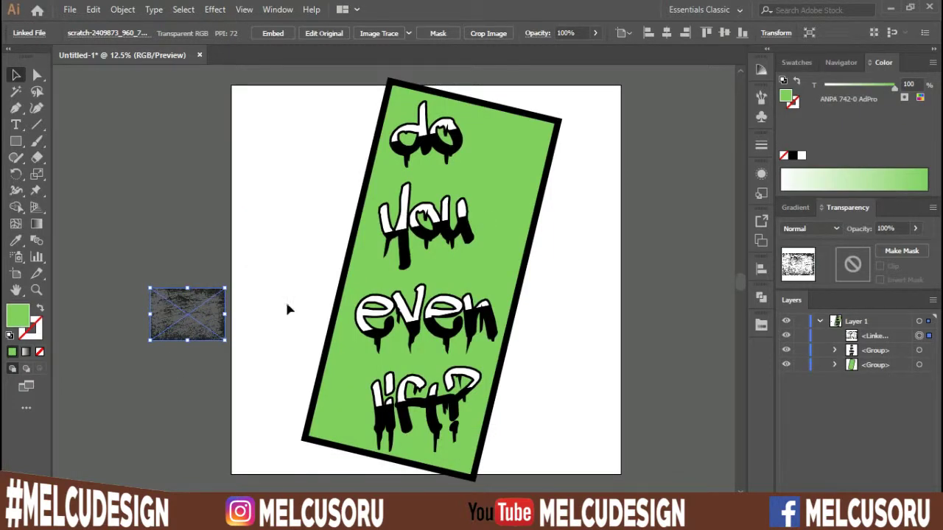
{"action": "left_click", "coordinate": [289, 313]}
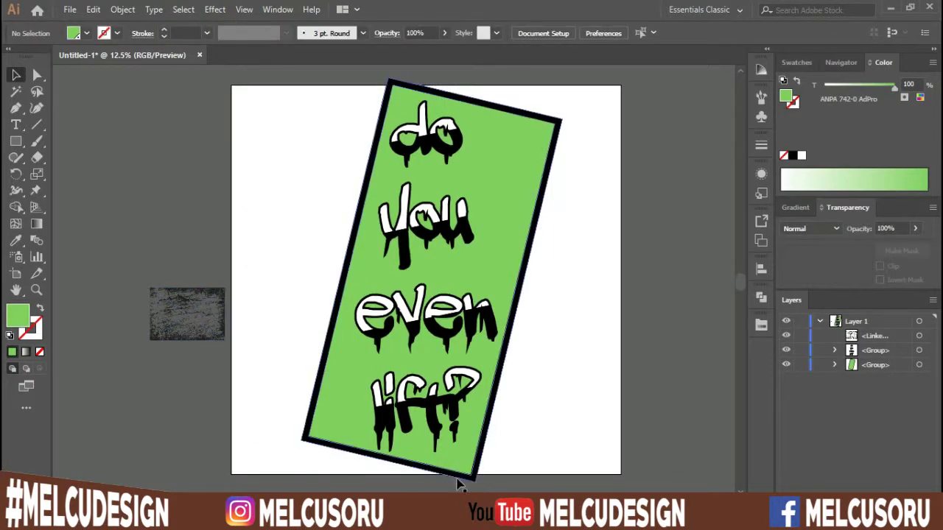
Step: Save the document and move the scratch texture, rotated 90 degrees, onto the lettering between "you" and "even"
{"action": "key", "text": "ctrl+s"}
{"action": "left_click_drag", "start_coordinate": [233, 325], "coordinate": [321, 239]}
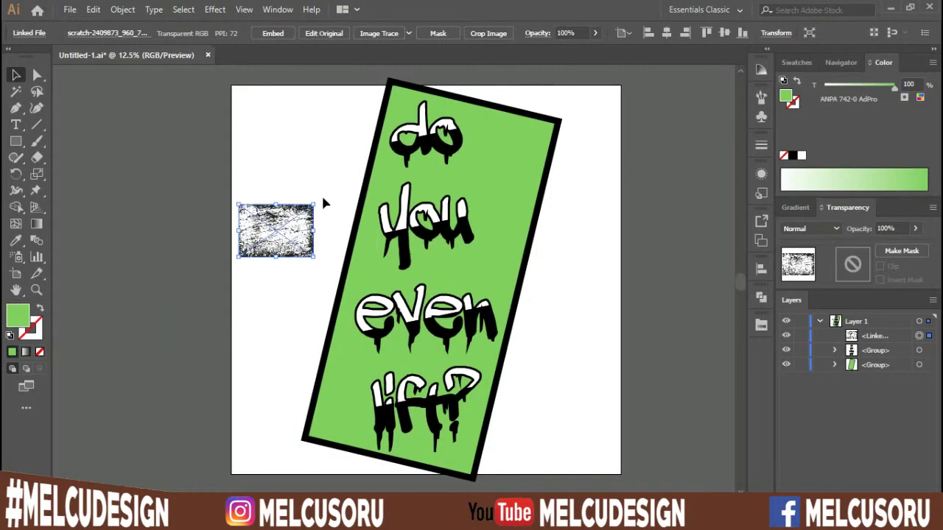
{"action": "left_click_drag", "start_coordinate": [317, 197], "coordinate": [448, 286]}
Step: Set the fill to white and rasterize the scratch texture as a 300 ppi Bitmap with a transparent background
{"action": "left_click", "coordinate": [796, 62]}
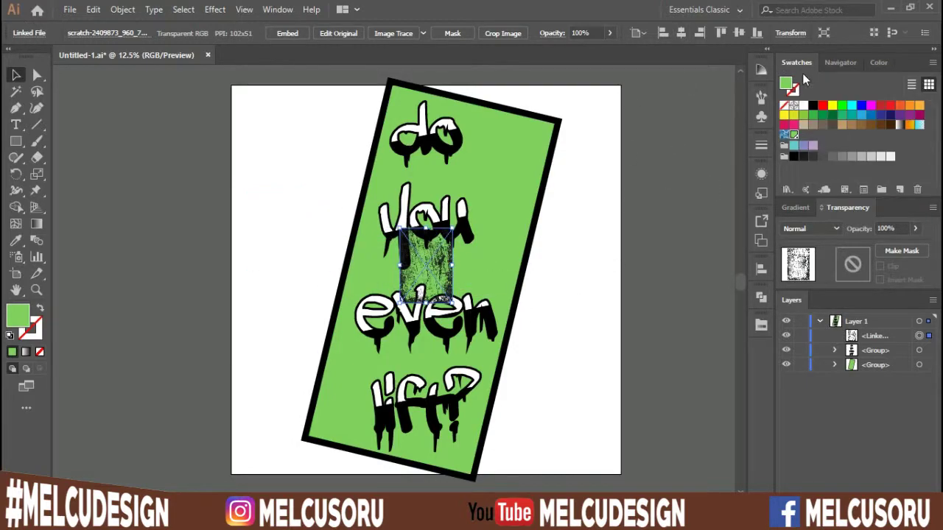
{"action": "left_click", "coordinate": [803, 106]}
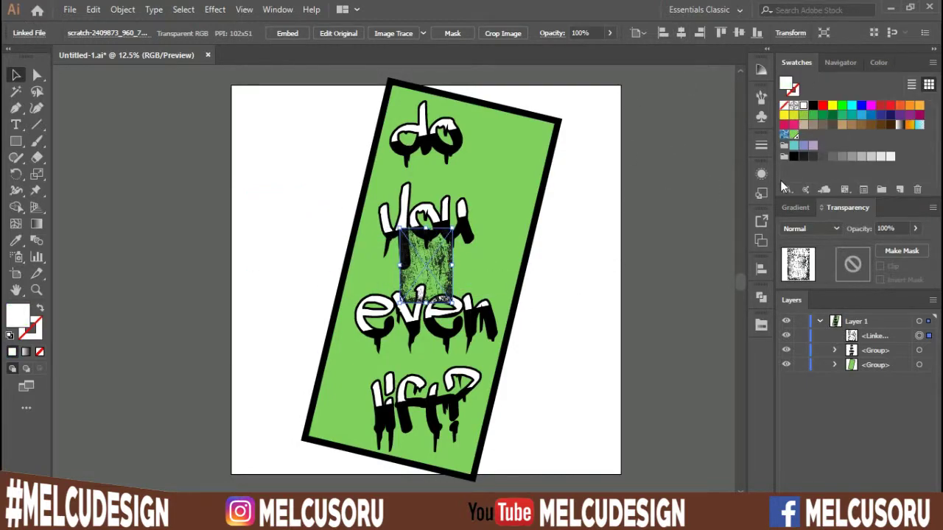
{"action": "left_click", "coordinate": [180, 13]}
{"action": "left_click", "coordinate": [173, 194]}
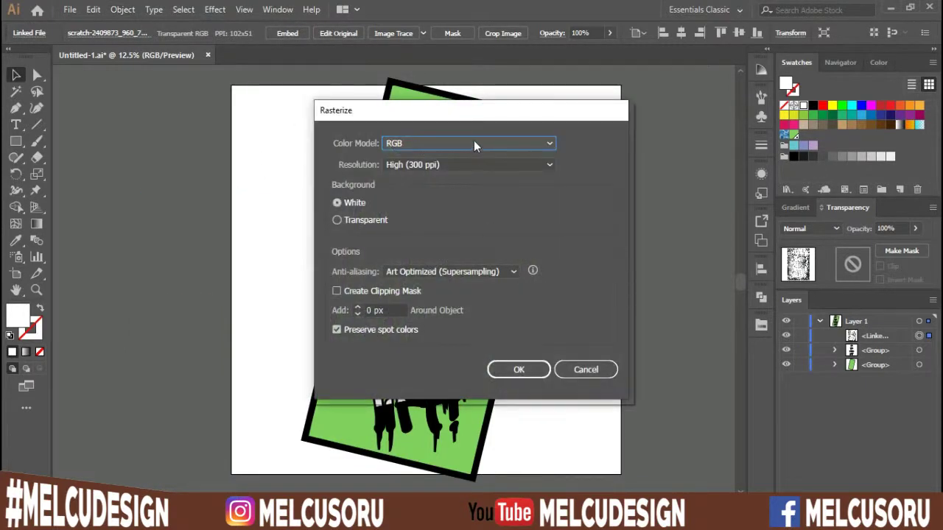
{"action": "left_click", "coordinate": [473, 143]}
{"action": "left_click", "coordinate": [439, 187]}
{"action": "left_click", "coordinate": [358, 220]}
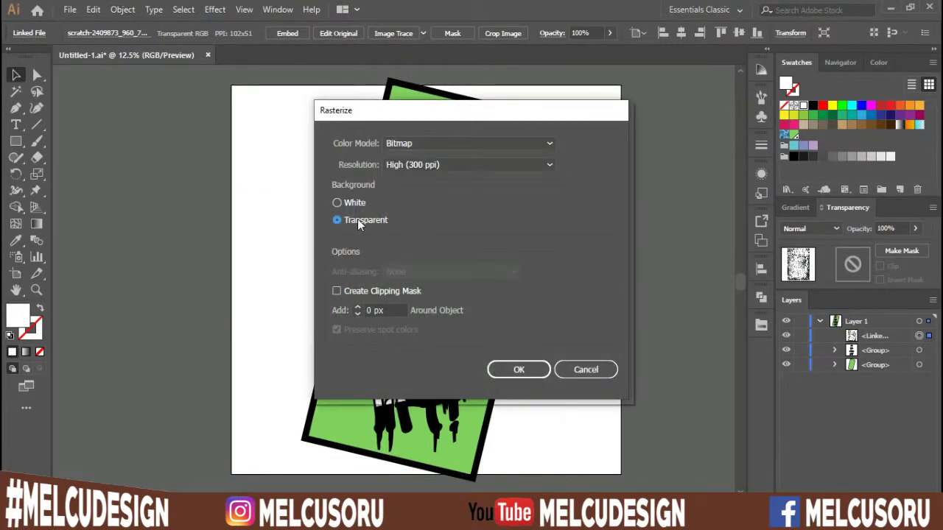
{"action": "left_click", "coordinate": [475, 164]}
{"action": "left_click", "coordinate": [428, 210]}
{"action": "left_click", "coordinate": [520, 371]}
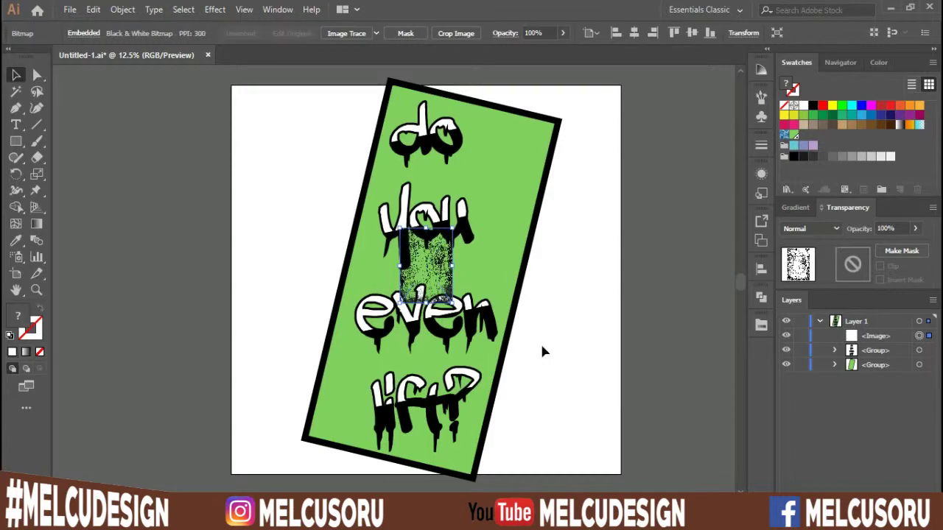
Step: Try white and orange fills on the bitmap scratch texture, ending with black
{"action": "left_click", "coordinate": [803, 105]}
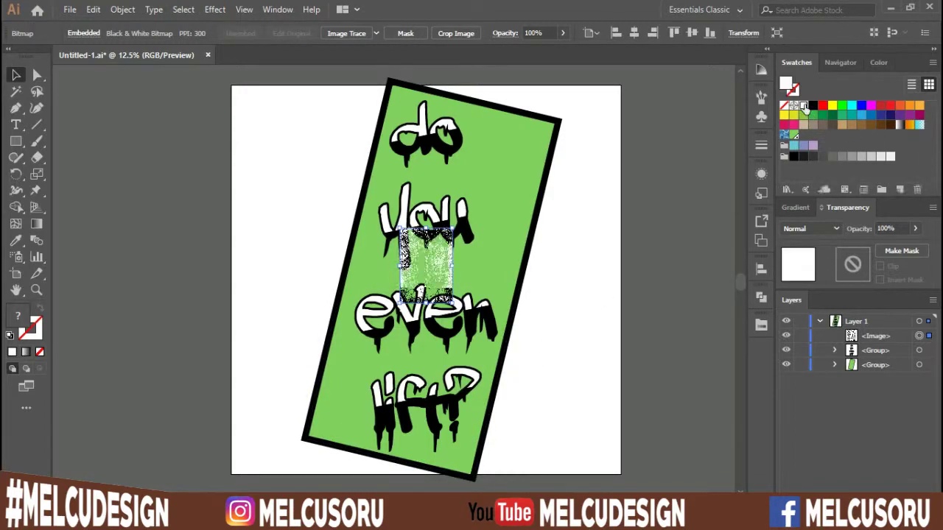
{"action": "left_click", "coordinate": [899, 105]}
{"action": "left_click", "coordinate": [918, 107]}
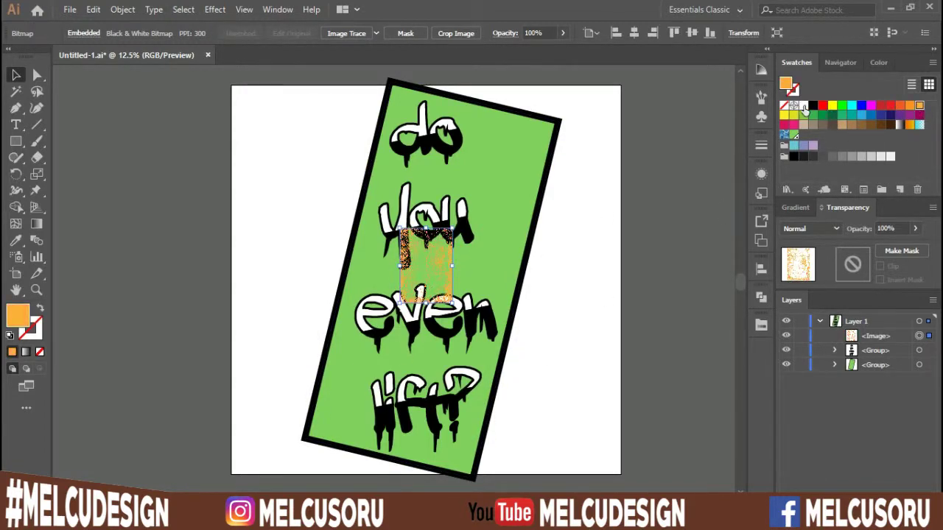
{"action": "left_click", "coordinate": [803, 105]}
{"action": "left_click", "coordinate": [812, 105]}
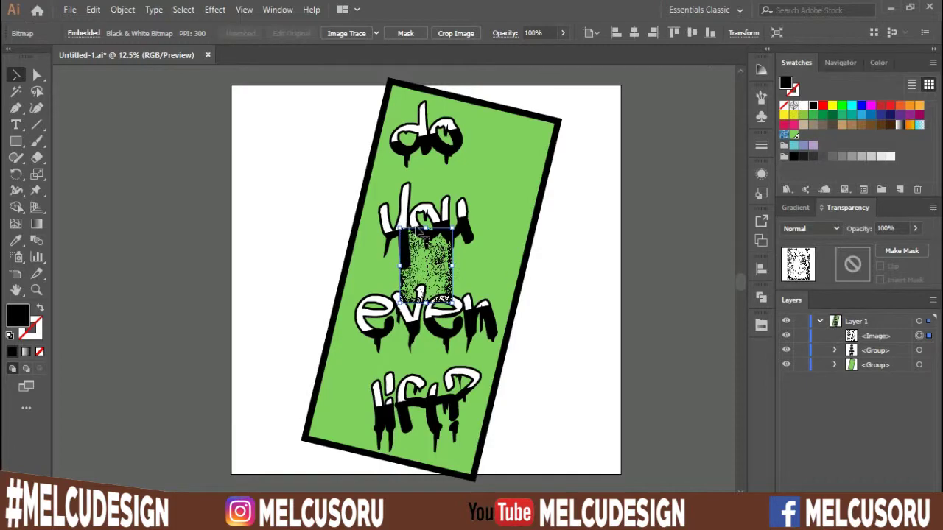
Step: Image-trace the black bitmap texture and enlarge it proportionally from its center to about 2523 by 3589 px
{"action": "left_click", "coordinate": [346, 33]}
{"action": "left_click", "coordinate": [552, 280]}
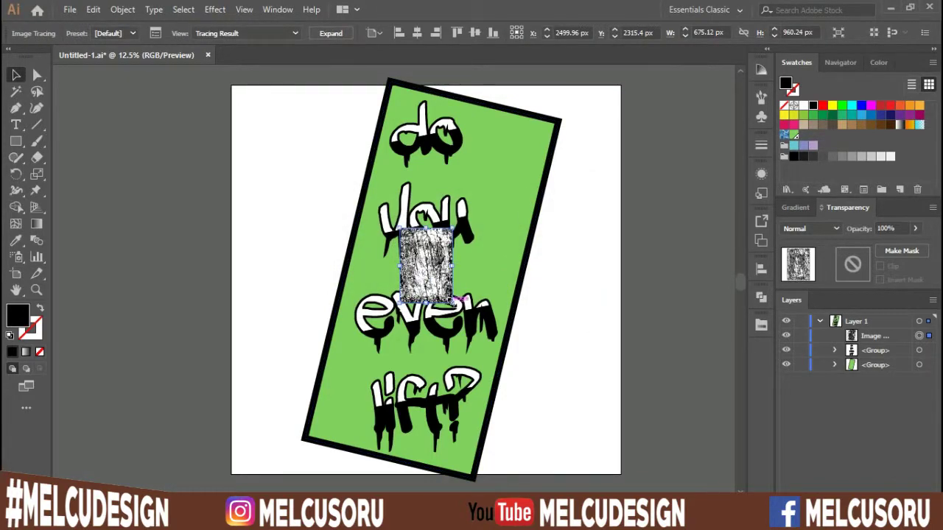
{"action": "left_click_drag", "start_coordinate": [456, 300], "coordinate": [533, 402]}
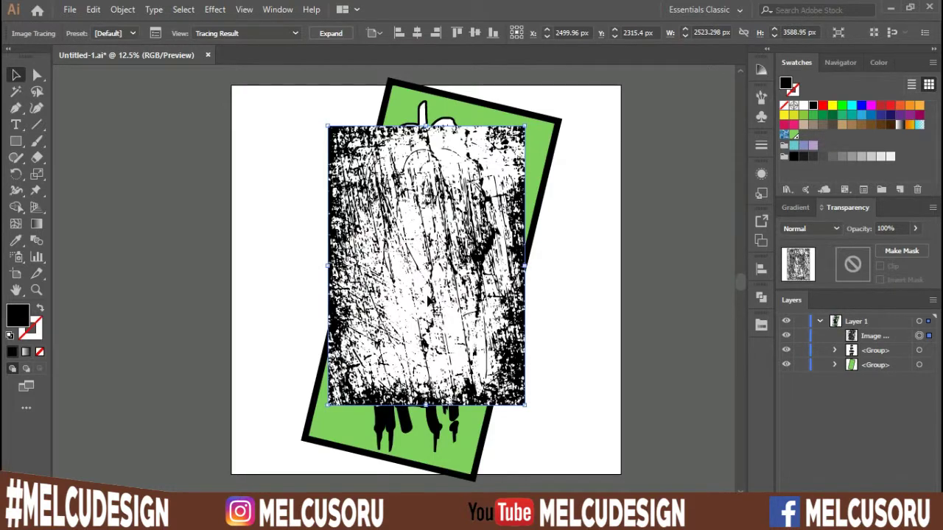
{"action": "left_click_drag", "start_coordinate": [447, 246], "coordinate": [259, 227]}
{"action": "left_click", "coordinate": [349, 93]}
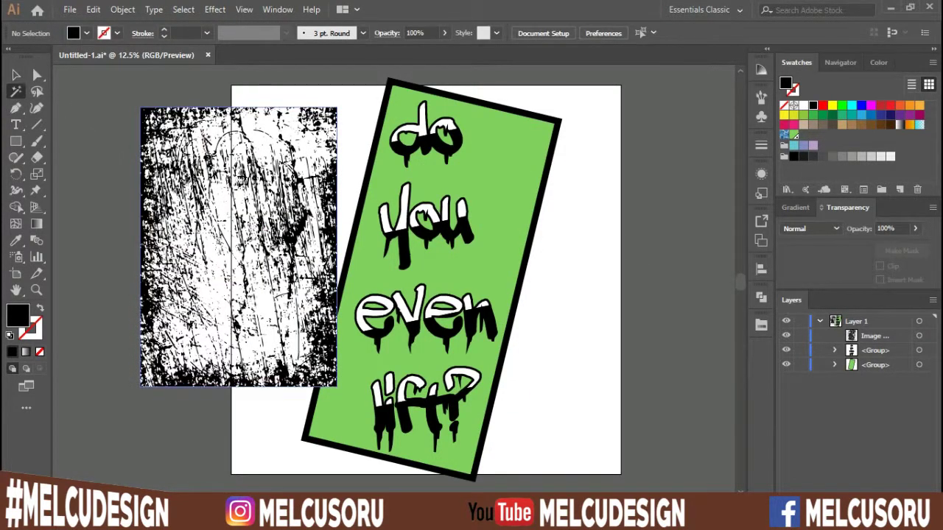
{"action": "left_click", "coordinate": [197, 138]}
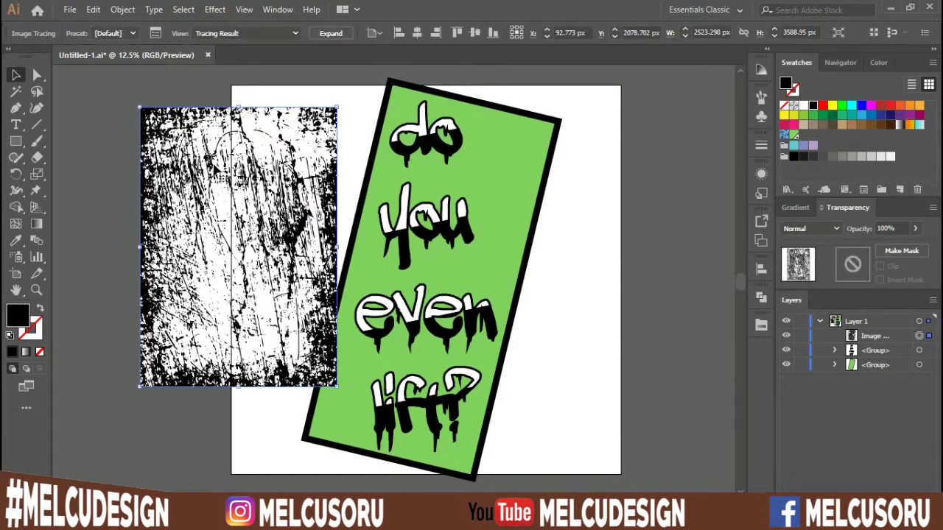
{"action": "key", "text": "ctrl+z"}
{"action": "key", "text": "ctrl+z"}
Step: Enlarge the traced scratch texture to about 3558 by 5305 px, centered on the artboard, to cover the whole green rectangle
{"action": "left_click_drag", "start_coordinate": [428, 77], "coordinate": [427, 157]}
{"action": "left_click", "coordinate": [635, 347]}
{"action": "mouse_move", "coordinate": [636, 347]}
{"action": "left_mouse_down"}
{"action": "mouse_move", "coordinate": [640, 240]}
{"action": "mouse_move", "coordinate": [640, 251]}
{"action": "left_mouse_up"}
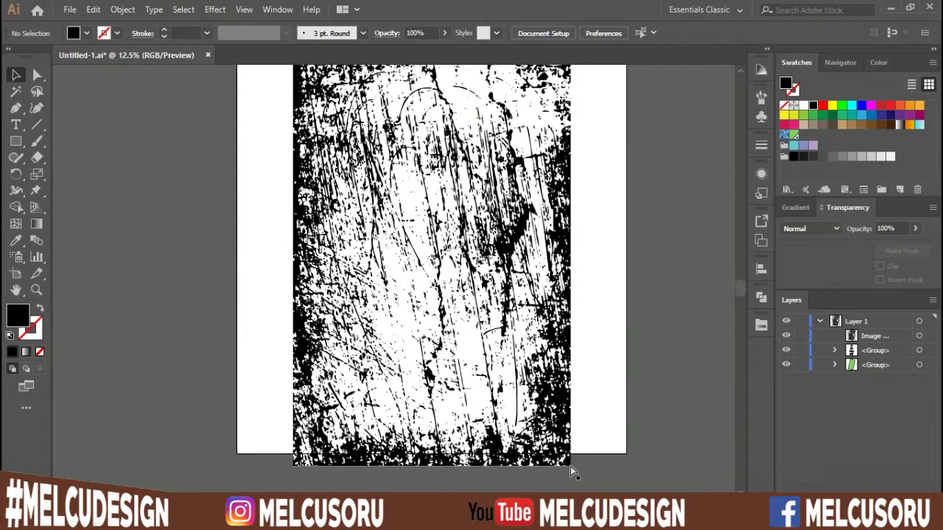
Step: Cut the traced scratch texture and paste it in place into a new opacity mask on the green rectangle
{"action": "key", "text": "a"}
{"action": "left_click", "coordinate": [570, 466]}
{"action": "left_click", "coordinate": [572, 469]}
{"action": "left_click", "coordinate": [571, 469]}
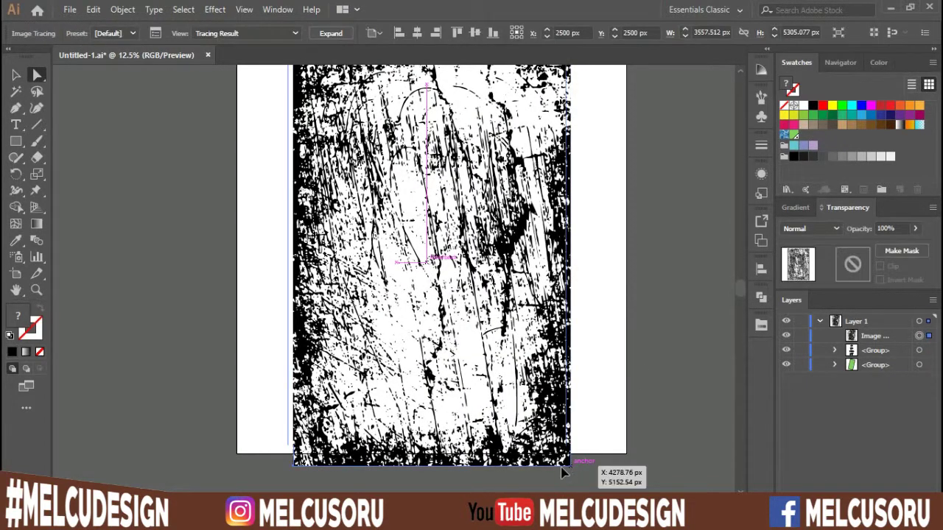
{"action": "scroll", "coordinate": [604, 328], "scroll_direction": "down", "scroll_amount": 1}
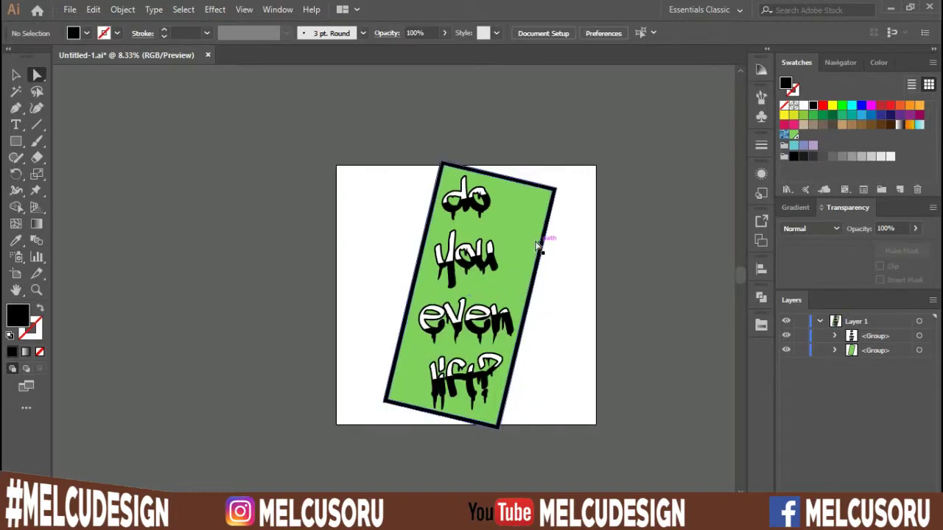
{"action": "left_click", "coordinate": [536, 243]}
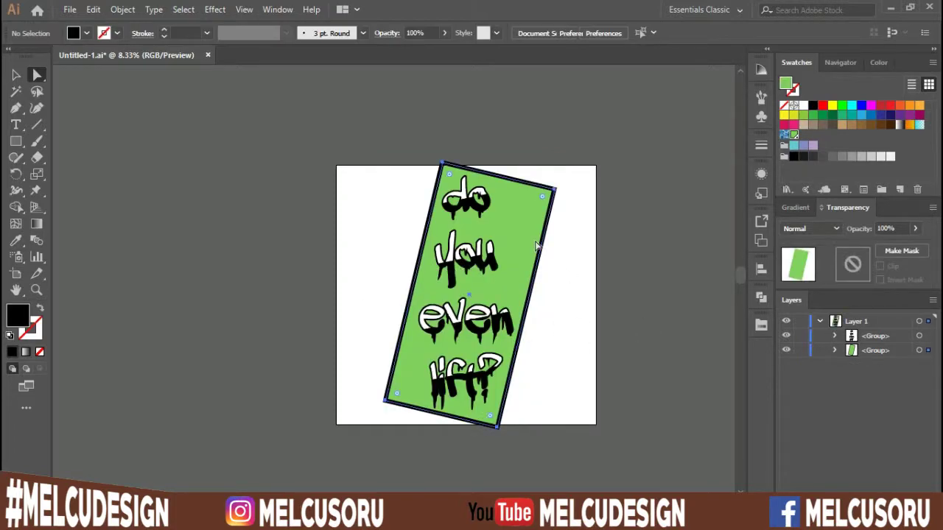
{"action": "left_click", "coordinate": [563, 246]}
{"action": "key", "text": "v"}
{"action": "left_click", "coordinate": [529, 246]}
{"action": "double_click", "coordinate": [849, 268]}
{"action": "key", "text": "ctrl+f"}
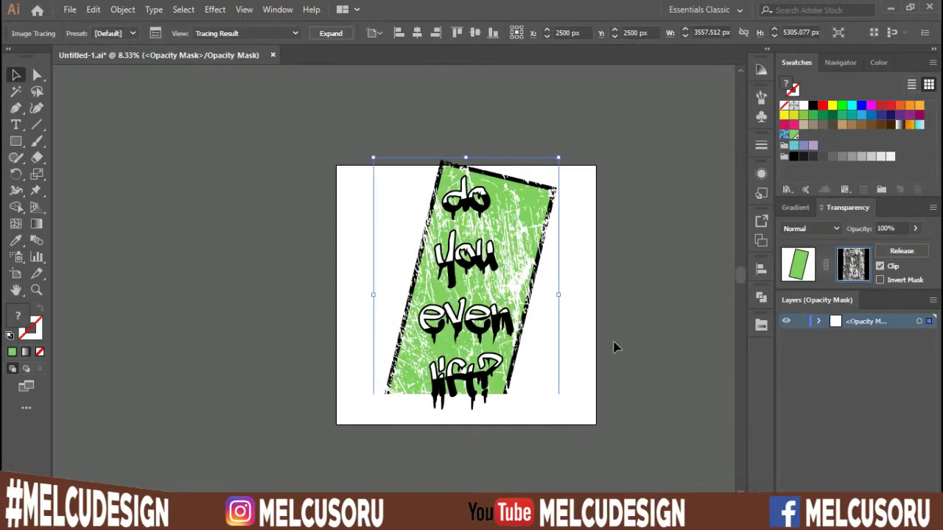
Step: Inspect the distressed rectangle up close, and return from its opacity mask to the regular artwork
{"action": "left_click", "coordinate": [614, 346]}
{"action": "scroll", "coordinate": [619, 345], "scroll_direction": "up", "scroll_amount": 1}
{"action": "left_click_drag", "start_coordinate": [617, 330], "coordinate": [624, 338]}
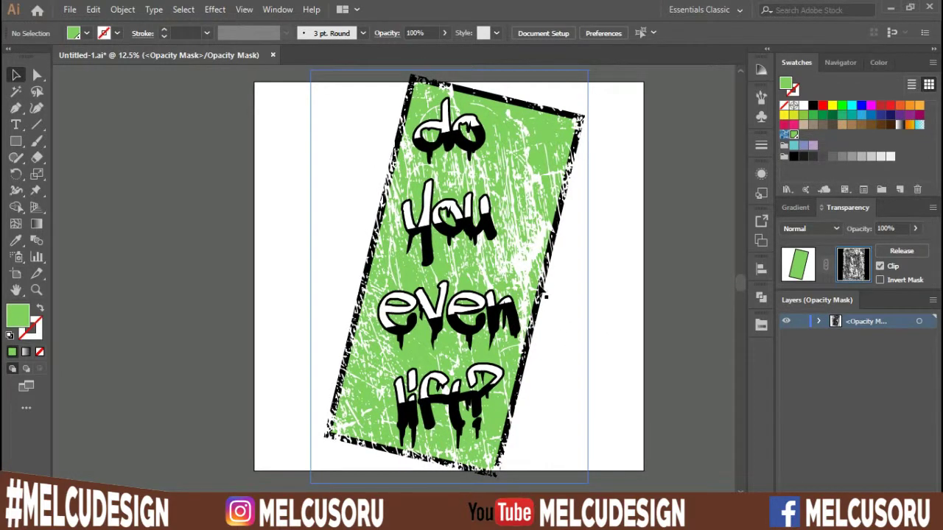
{"action": "scroll", "coordinate": [621, 333], "scroll_direction": "up", "scroll_amount": 4}
{"action": "scroll", "coordinate": [652, 337], "scroll_direction": "down", "scroll_amount": 4}
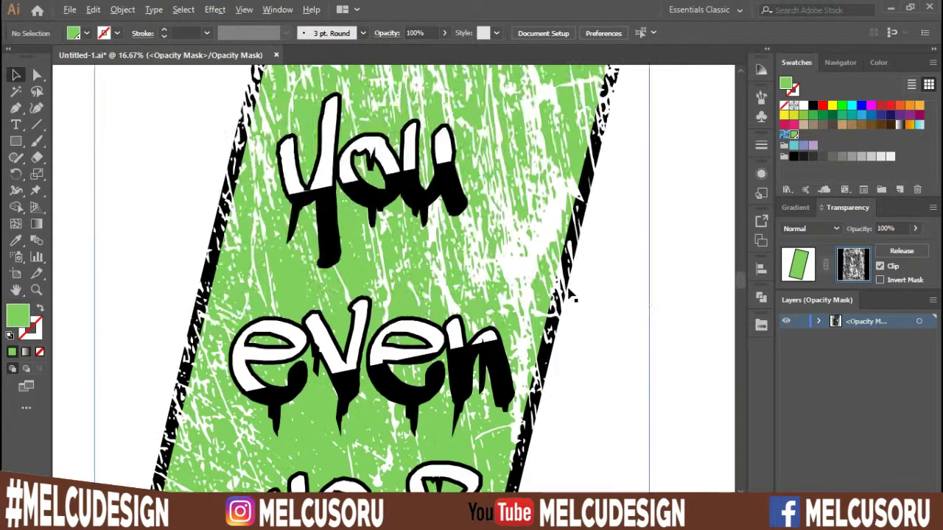
{"action": "left_click", "coordinate": [530, 317]}
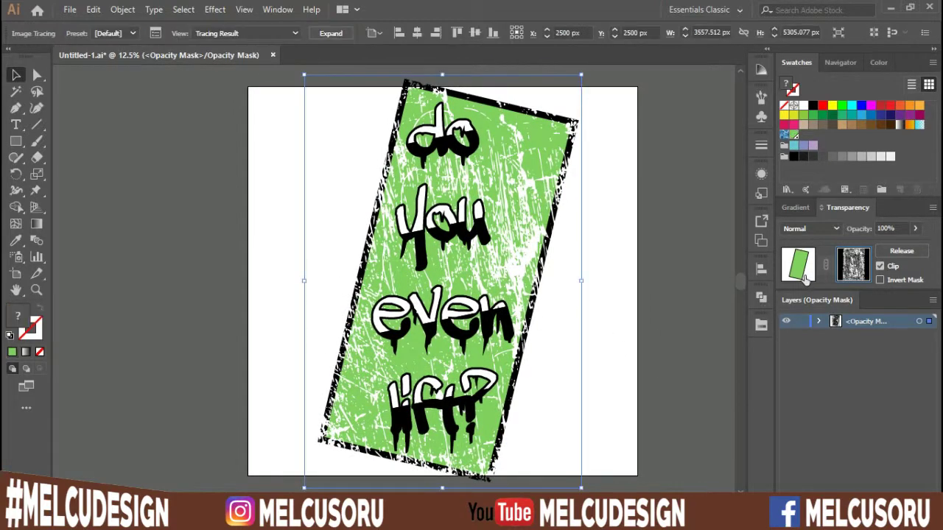
{"action": "left_click", "coordinate": [798, 271]}
{"action": "left_click_drag", "start_coordinate": [634, 366], "coordinate": [624, 362]}
{"action": "left_click", "coordinate": [617, 361]}
{"action": "left_click", "coordinate": [512, 330]}
{"action": "left_click", "coordinate": [527, 339]}
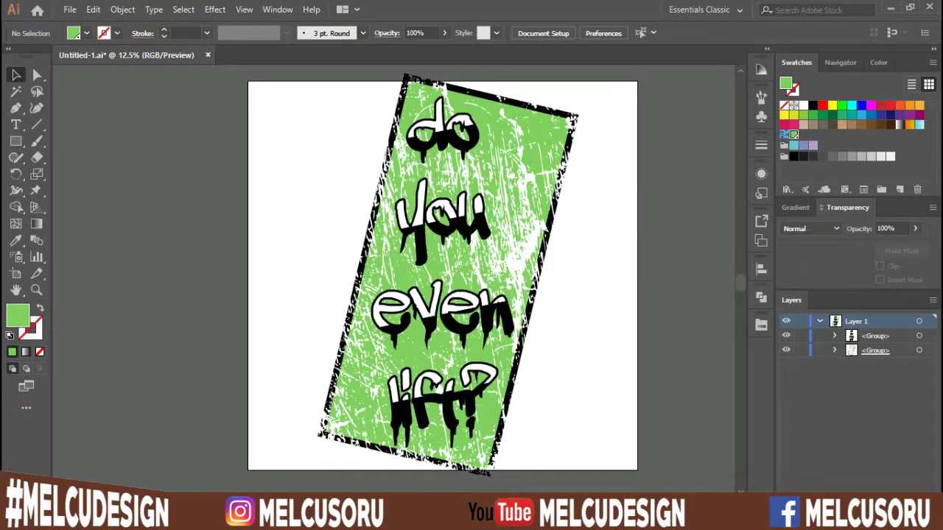
Step: Switch to File Explorer and place the 58321962-agrietarse-textura image from the Scrt folder on the Illustrator canvas
{"action": "key", "text": "alt+Tab"}
{"action": "left_click", "coordinate": [636, 382]}
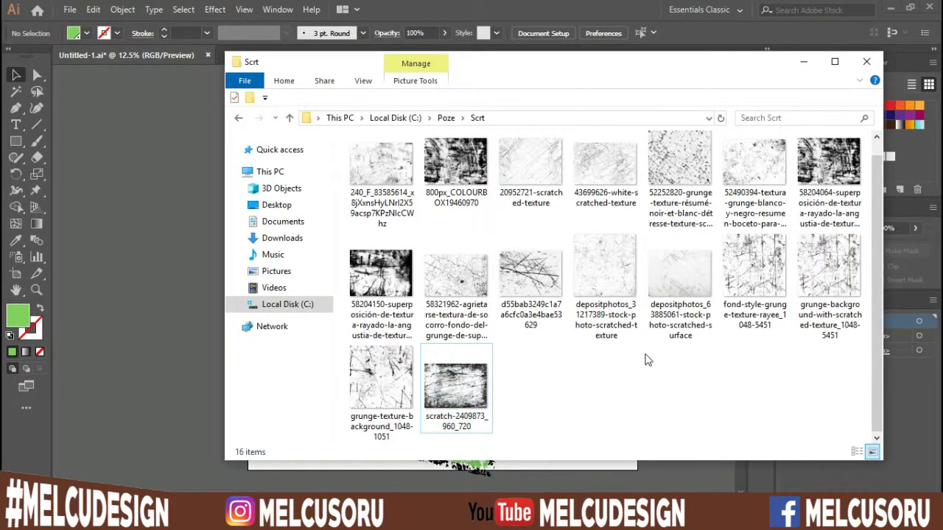
{"action": "left_click", "coordinate": [531, 272]}
{"action": "left_click", "coordinate": [453, 287]}
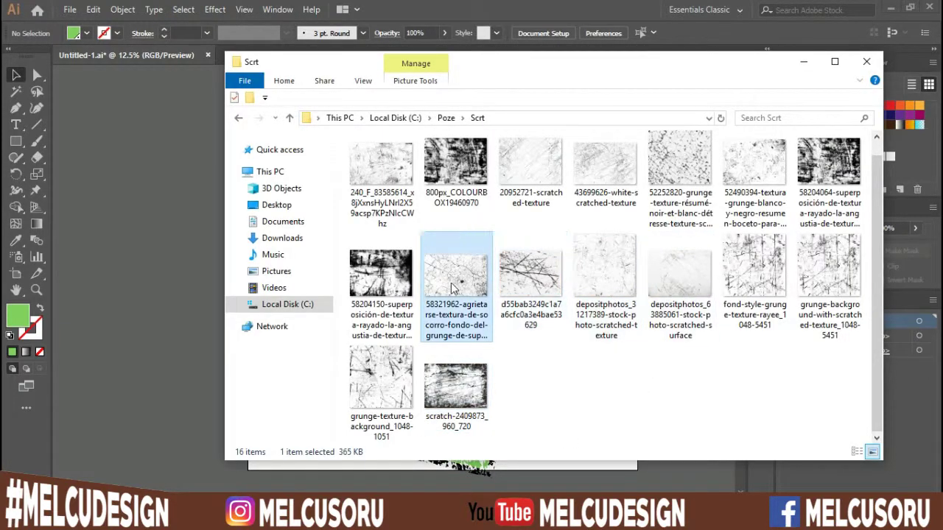
{"action": "left_click_drag", "start_coordinate": [452, 284], "coordinate": [229, 279]}
Step: Center the placed crack texture on the artboard and rotate it 90 degrees to an upright format
{"action": "left_click", "coordinate": [181, 335]}
{"action": "left_click", "coordinate": [632, 32]}
{"action": "left_click", "coordinate": [688, 32]}
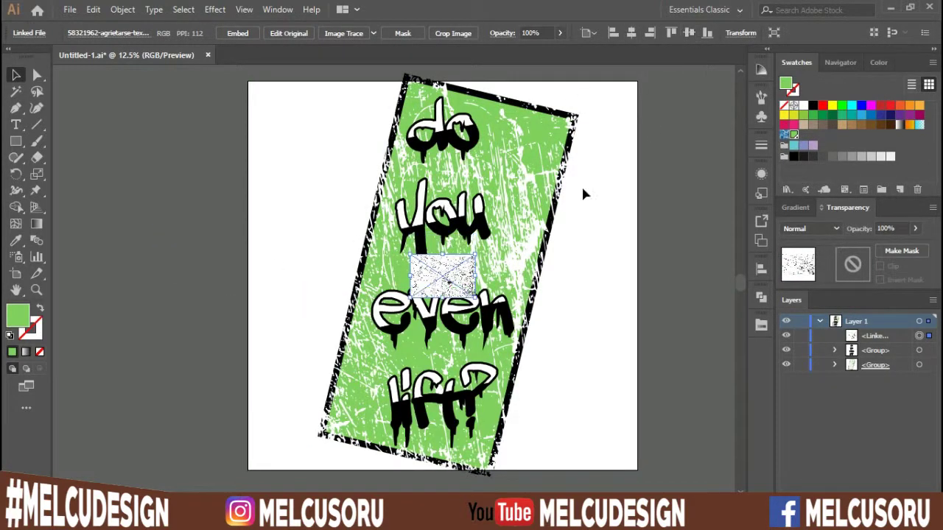
{"action": "left_click_drag", "start_coordinate": [504, 316], "coordinate": [483, 327]}
Step: Rasterize the crack texture as a 300 ppi Bitmap with a transparent background
{"action": "left_click", "coordinate": [153, 9]}
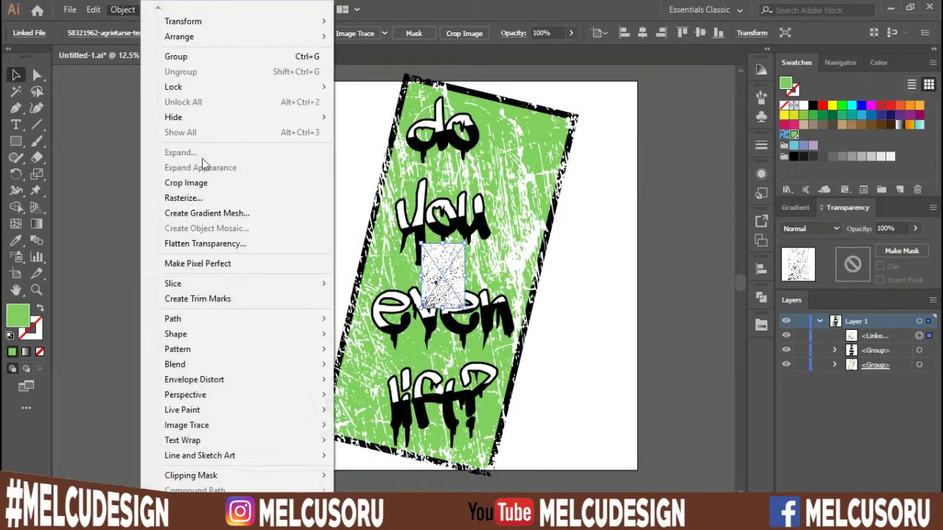
{"action": "left_click", "coordinate": [207, 195]}
{"action": "left_click", "coordinate": [491, 143]}
{"action": "left_click", "coordinate": [358, 220]}
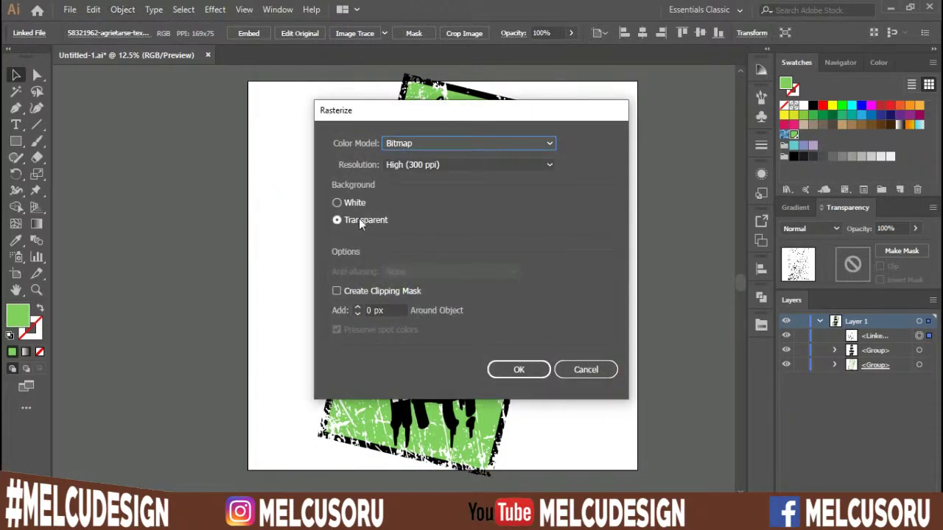
{"action": "left_click", "coordinate": [519, 370]}
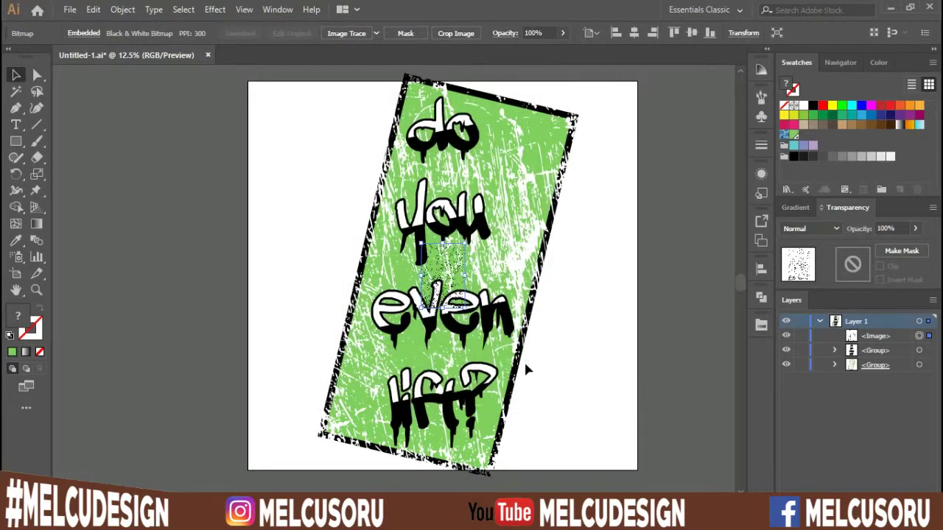
Step: Image-trace the crack texture and resize it to about 2174 by 4865 px to cover the lettering
{"action": "left_click", "coordinate": [343, 32]}
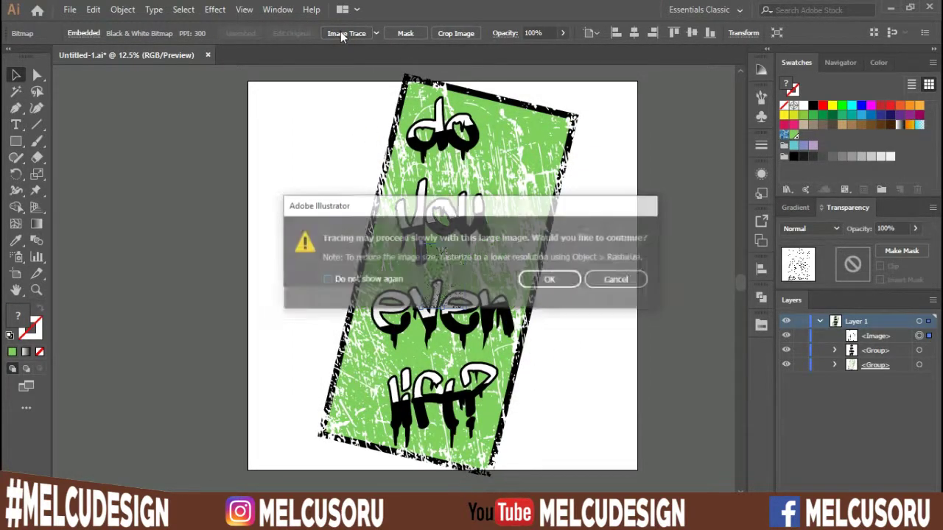
{"action": "left_click", "coordinate": [550, 281]}
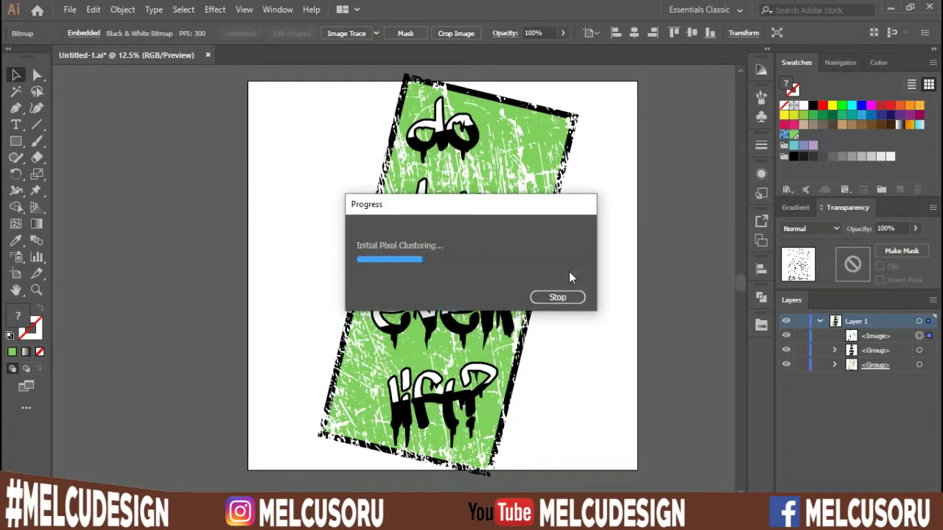
{"action": "left_click_drag", "start_coordinate": [465, 310], "coordinate": [557, 435]}
{"action": "left_click_drag", "start_coordinate": [443, 116], "coordinate": [445, 86]}
{"action": "left_click_drag", "start_coordinate": [549, 277], "coordinate": [527, 276]}
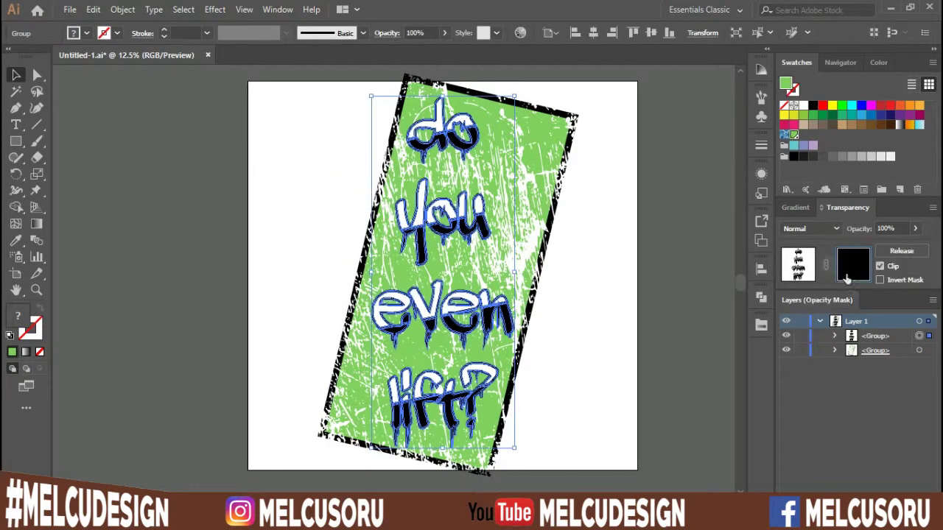
Step: Paste the traced crack texture into the lettering's opacity mask and turn off Clip, leaving Invert Mask off
{"action": "key", "text": "ctrl+v"}
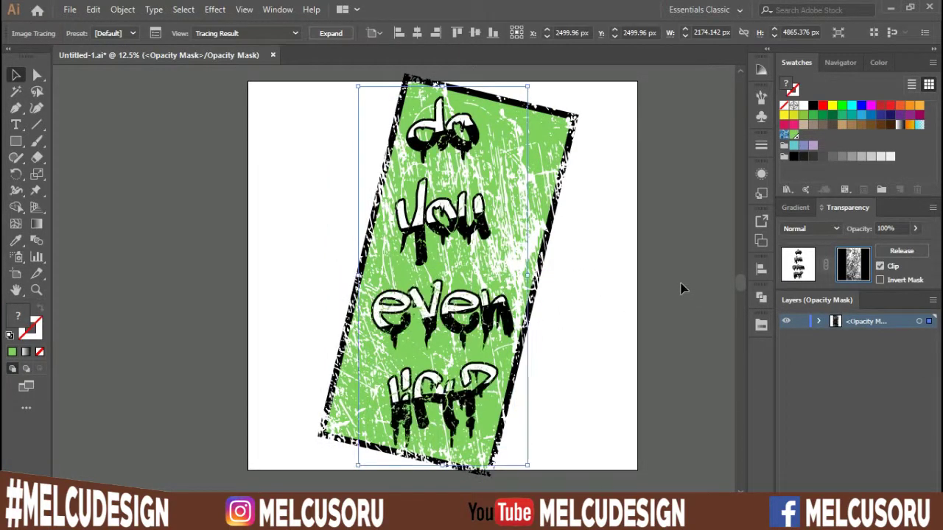
{"action": "left_click", "coordinate": [881, 278]}
{"action": "left_click", "coordinate": [882, 278]}
{"action": "left_click", "coordinate": [880, 267]}
{"action": "left_click", "coordinate": [664, 272]}
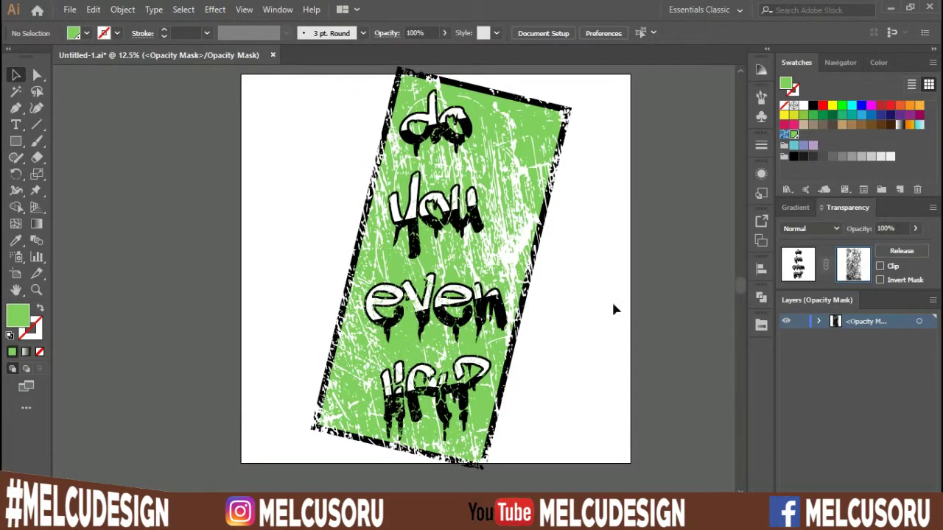
Step: Rotate the lettering's mask texture 180 degrees and compress it vertically to about 1275 px, with stacked copies covering all four words
{"action": "left_click", "coordinate": [483, 219]}
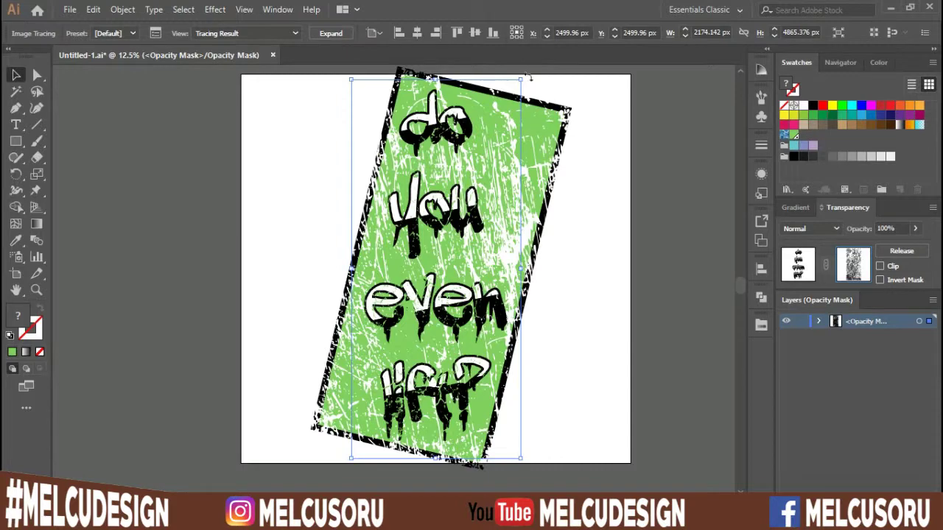
{"action": "left_click_drag", "start_coordinate": [526, 77], "coordinate": [431, 434]}
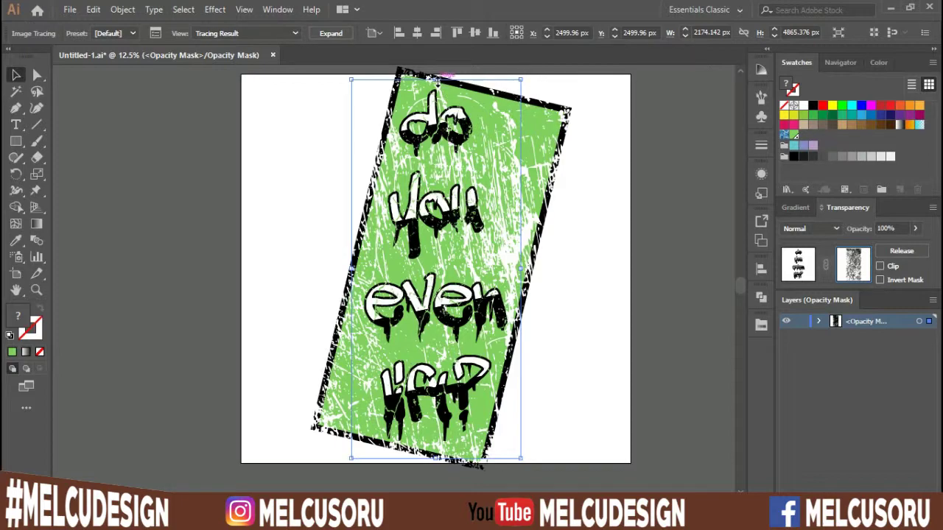
{"action": "left_click_drag", "start_coordinate": [437, 81], "coordinate": [458, 139]}
{"action": "left_click_drag", "start_coordinate": [601, 205], "coordinate": [592, 234]}
{"action": "left_click_drag", "start_coordinate": [429, 89], "coordinate": [428, 101]}
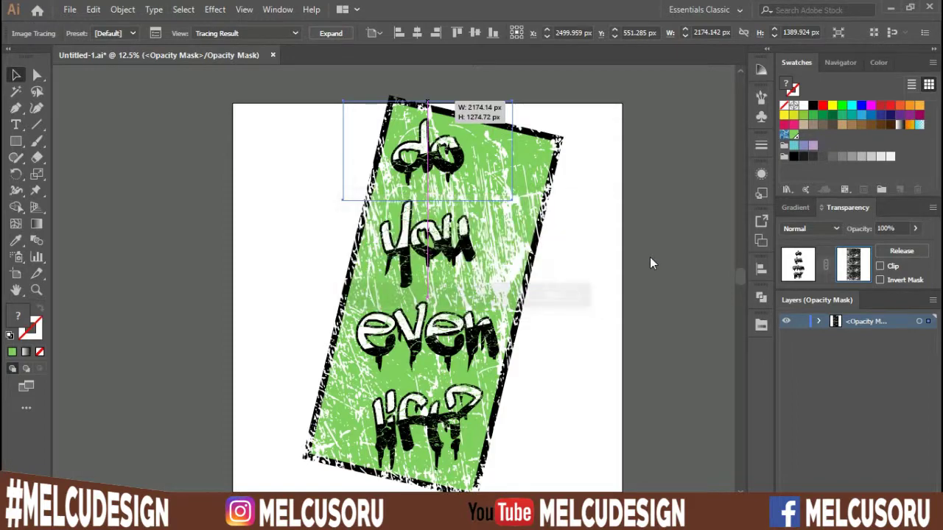
{"action": "left_click", "coordinate": [657, 324]}
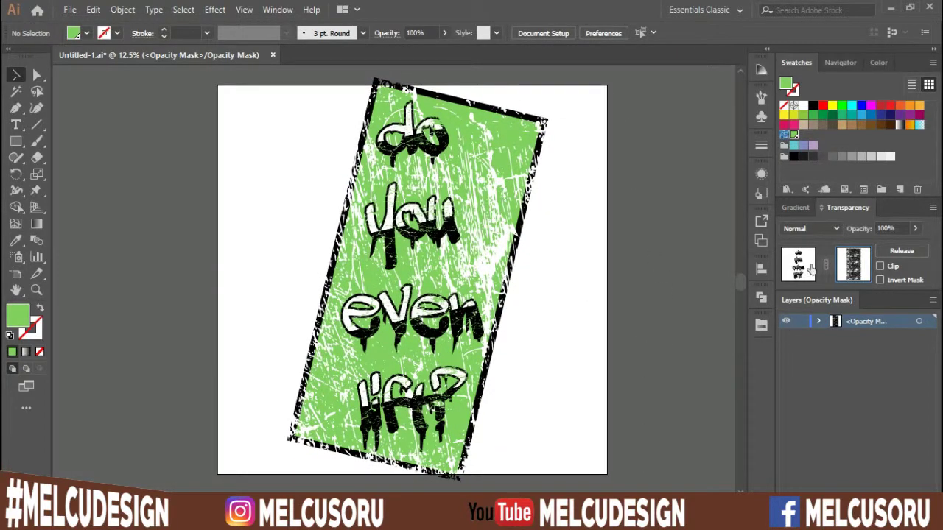
{"action": "left_click", "coordinate": [810, 269]}
Step: Select the complete artwork and rotate it counterclockwise about 13.5 degrees to straighten the rectangle
{"action": "scroll", "coordinate": [568, 310], "scroll_direction": "down", "scroll_amount": 1}
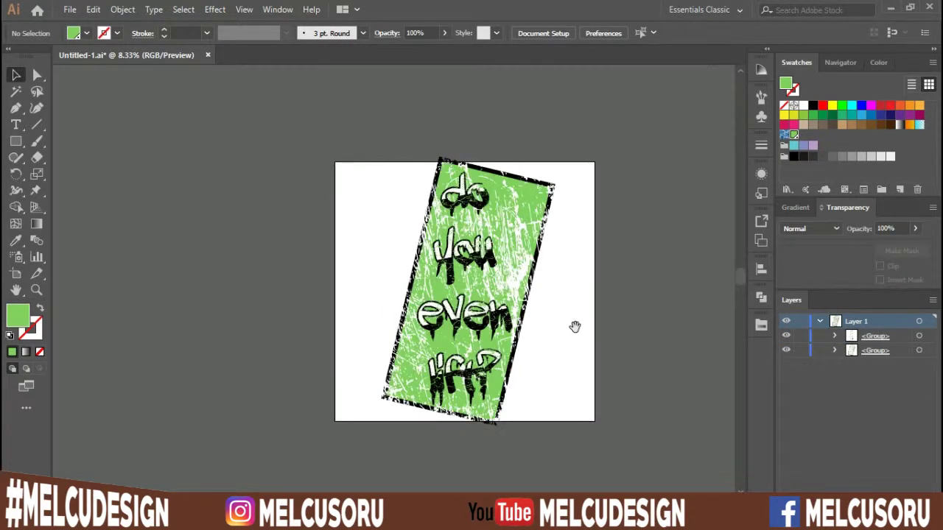
{"action": "scroll", "coordinate": [575, 326], "scroll_direction": "right", "scroll_amount": 2}
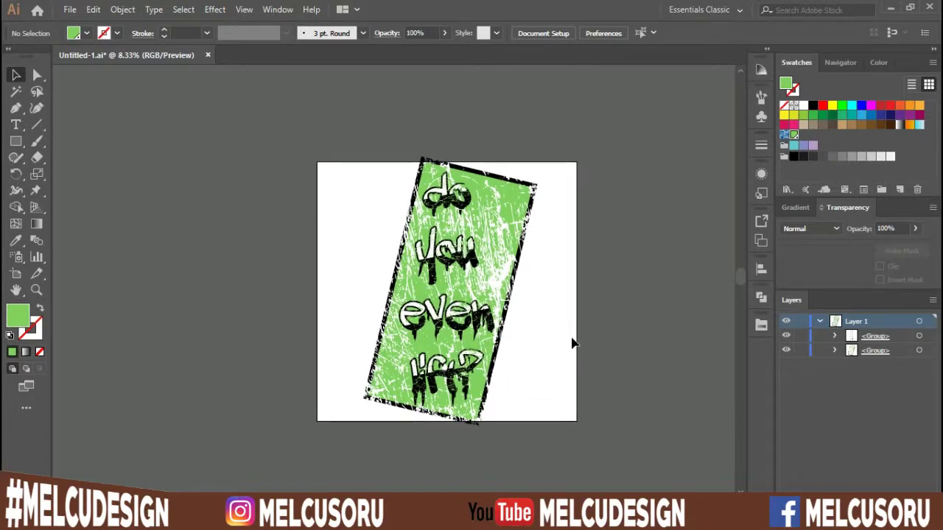
{"action": "left_click_drag", "start_coordinate": [360, 358], "coordinate": [519, 119]}
{"action": "left_click", "coordinate": [560, 344]}
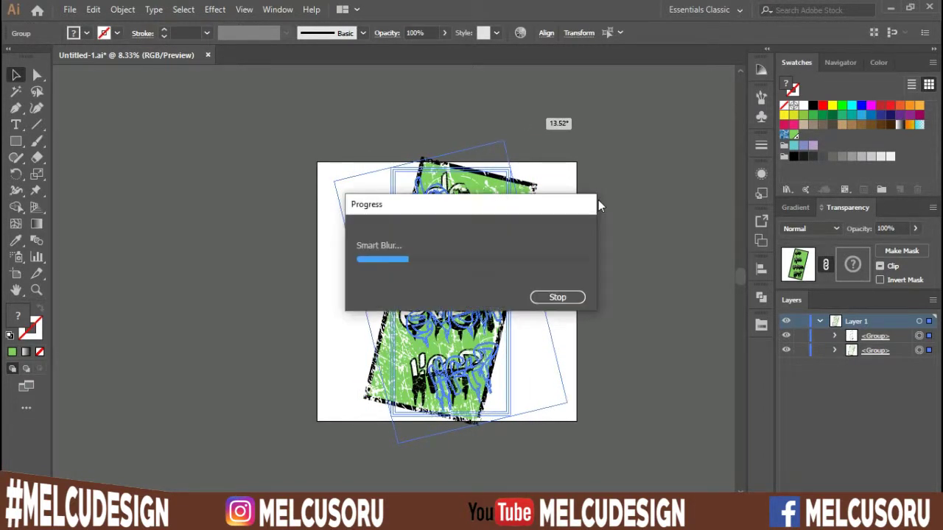